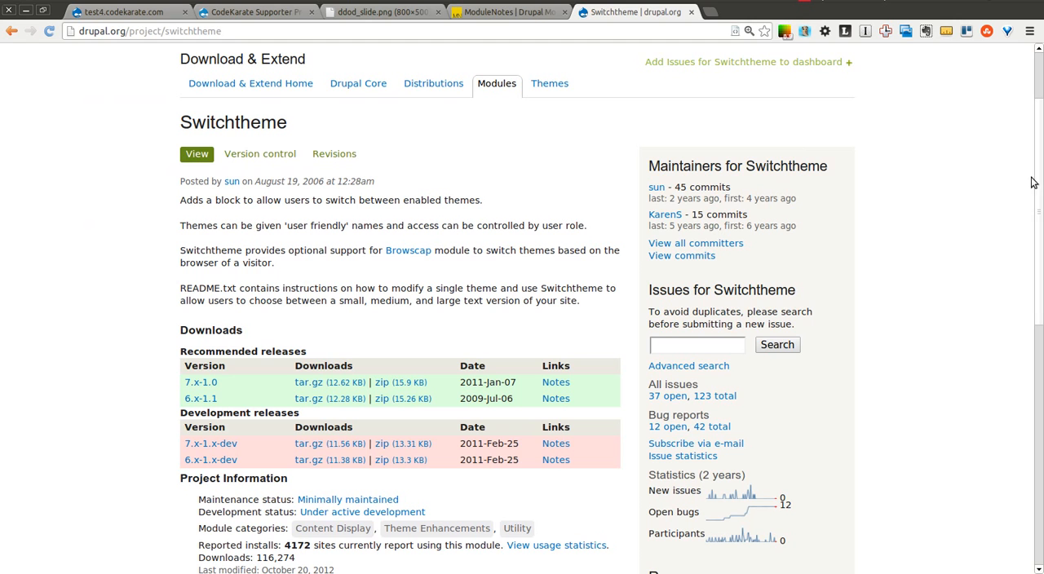
- Look over the Switchtheme project page, the Daily Dose of Drupal slide, the CodeKarate supporter page and the ModuleNotes site
scroll(1039, 181, "up", 2)
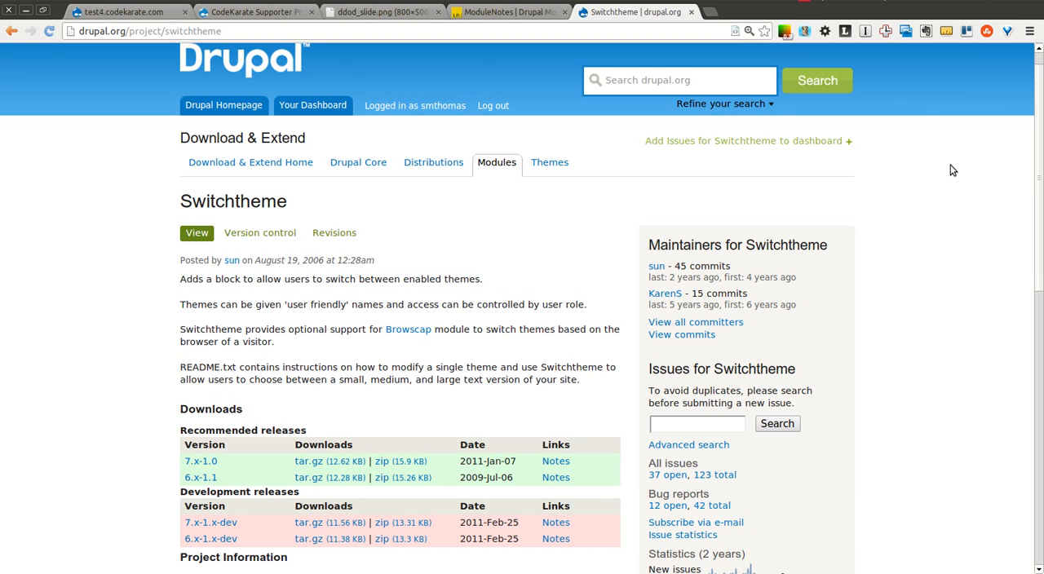
left_click(358, 13)
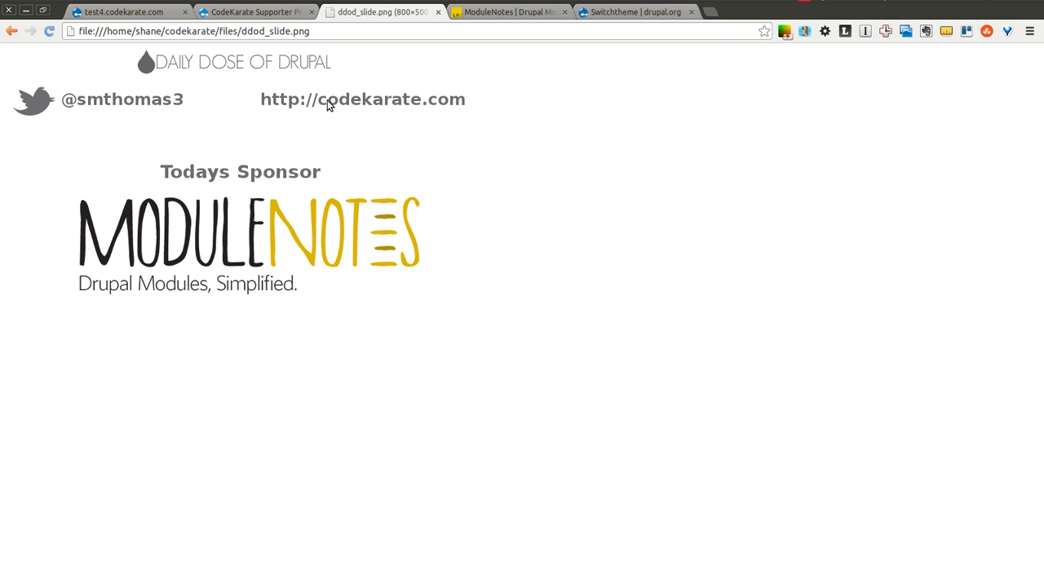
left_click(278, 13)
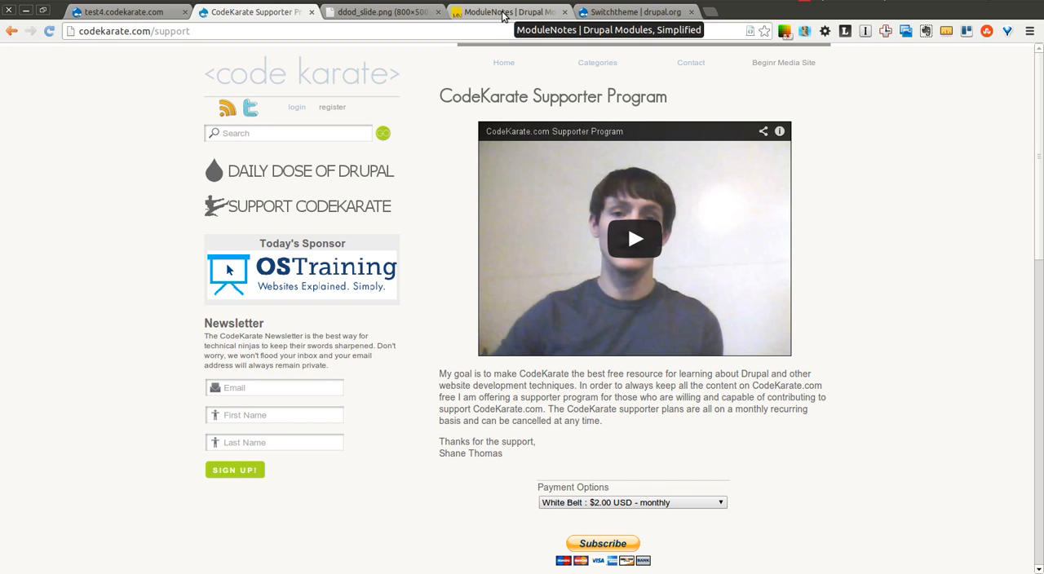
left_click(414, 12)
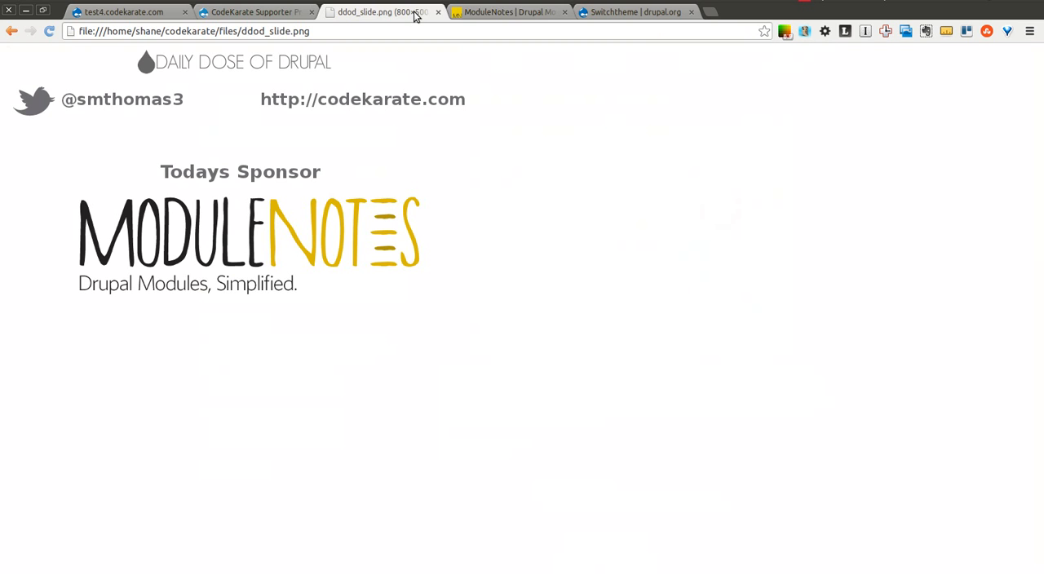
left_click(514, 10)
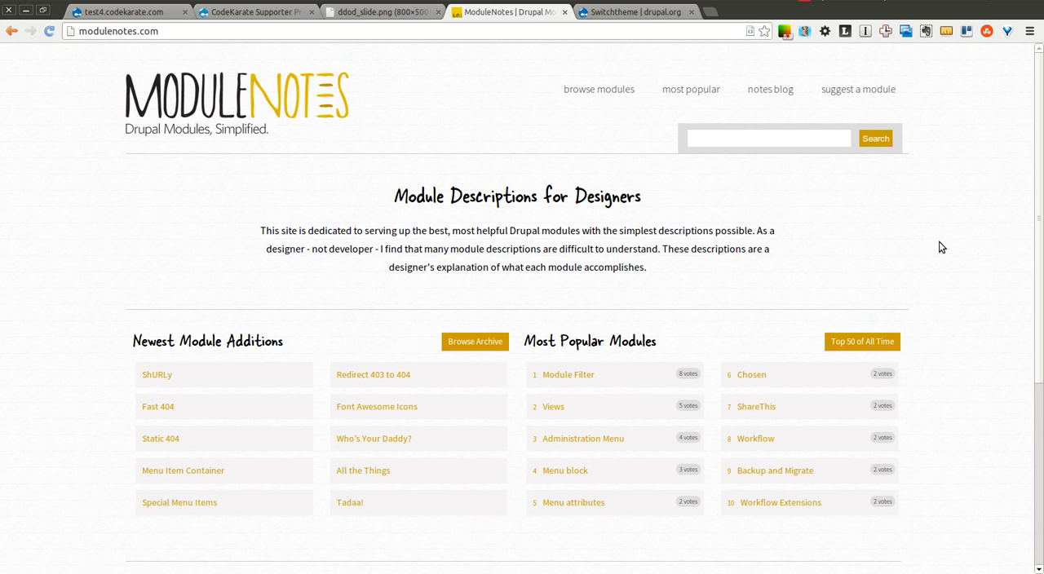
- Switch to the test4.codekarate.com site, open its module list and filter it by "swit"
left_click(159, 15)
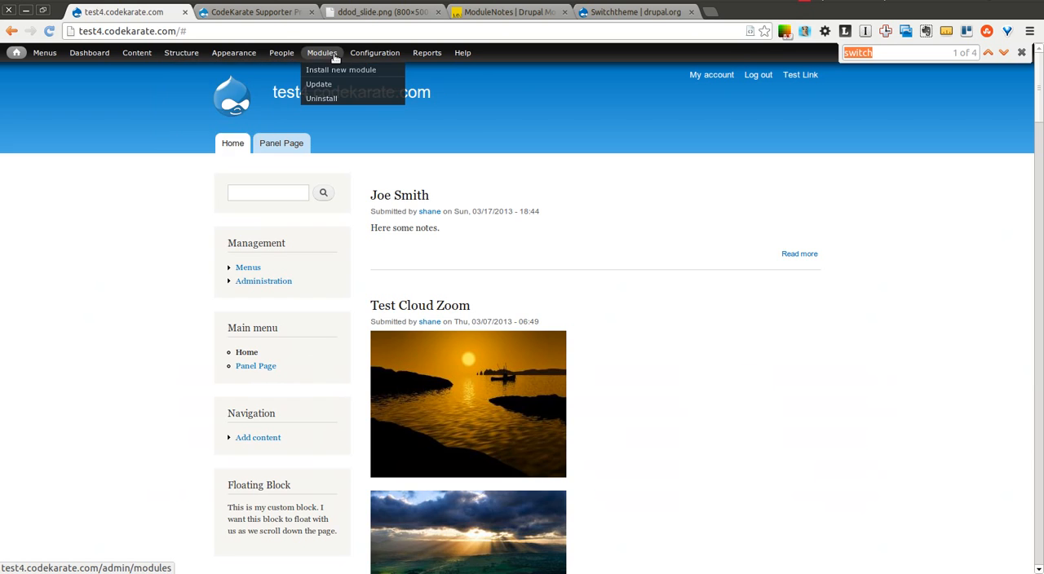
left_click(331, 54)
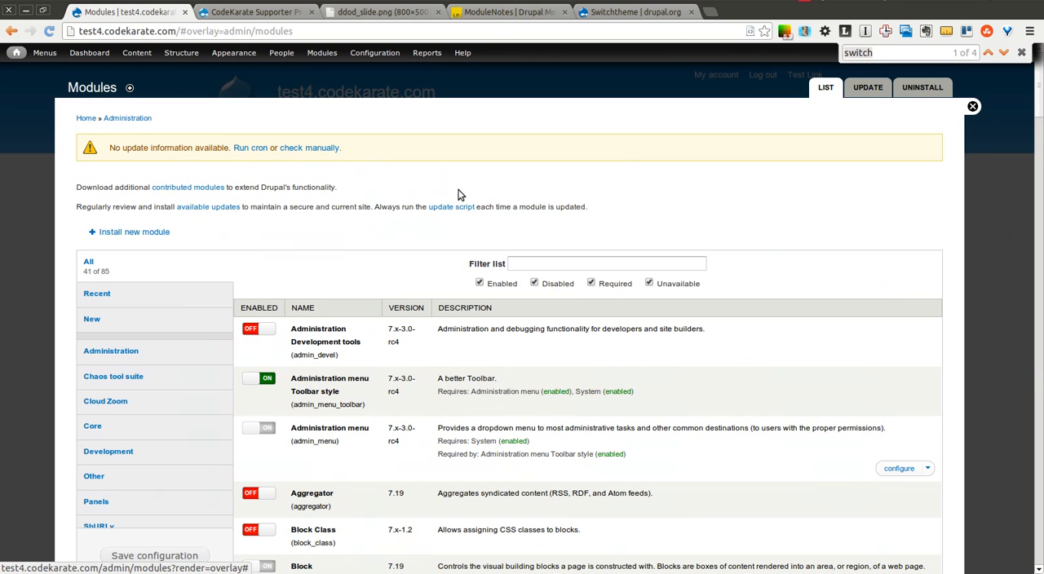
left_click(535, 261)
type("swit")
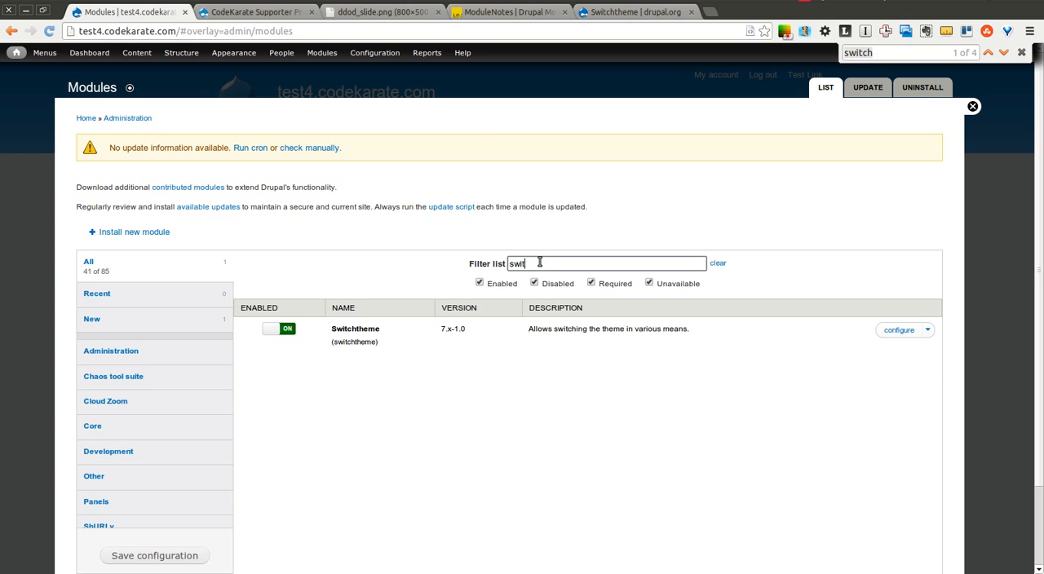
- Open the permissions for the Switchtheme module and filter the permission list by "swi"
left_click(927, 330)
left_click(876, 346)
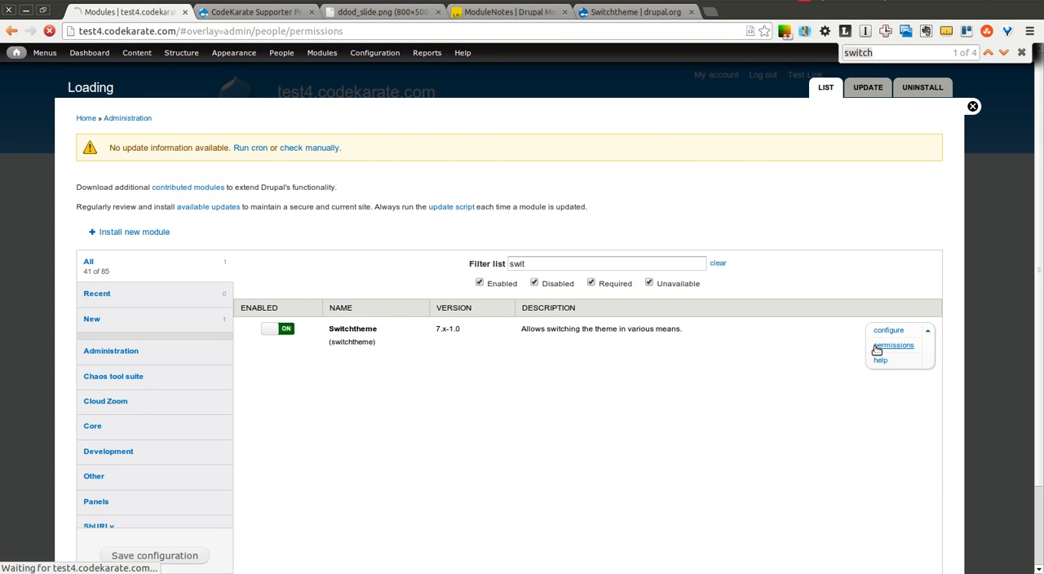
left_click(147, 216)
type("swi")
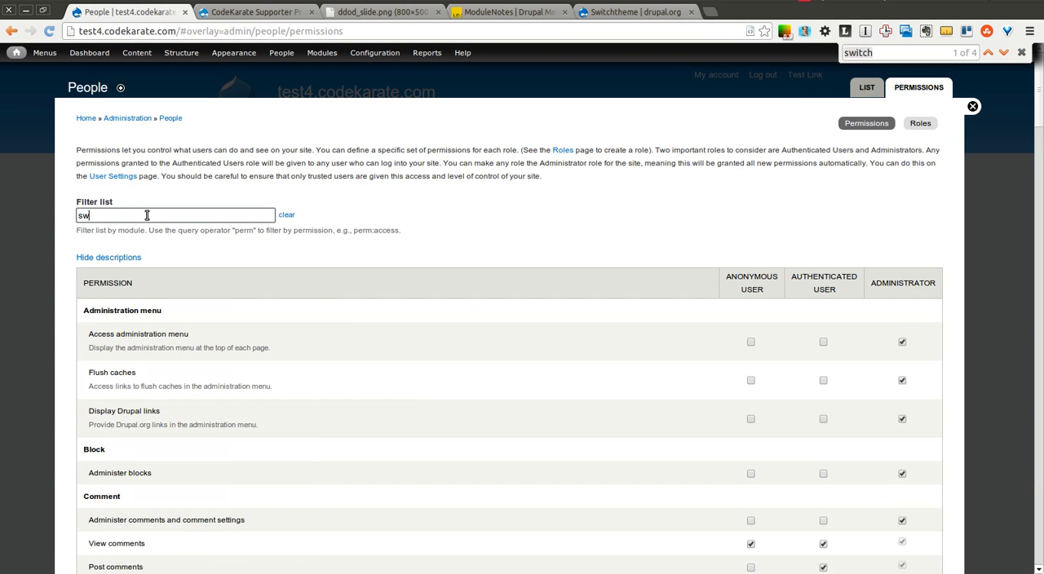
left_click(535, 241)
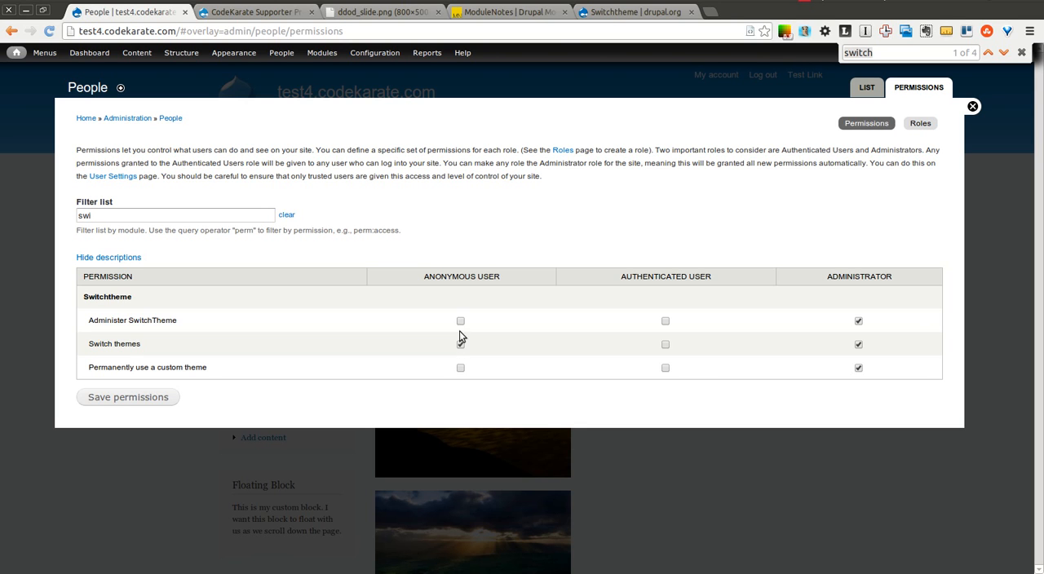
- Grant the "Switch themes" permission to authenticated users, save the permissions and close the overlay
left_click(666, 344)
left_click(148, 400)
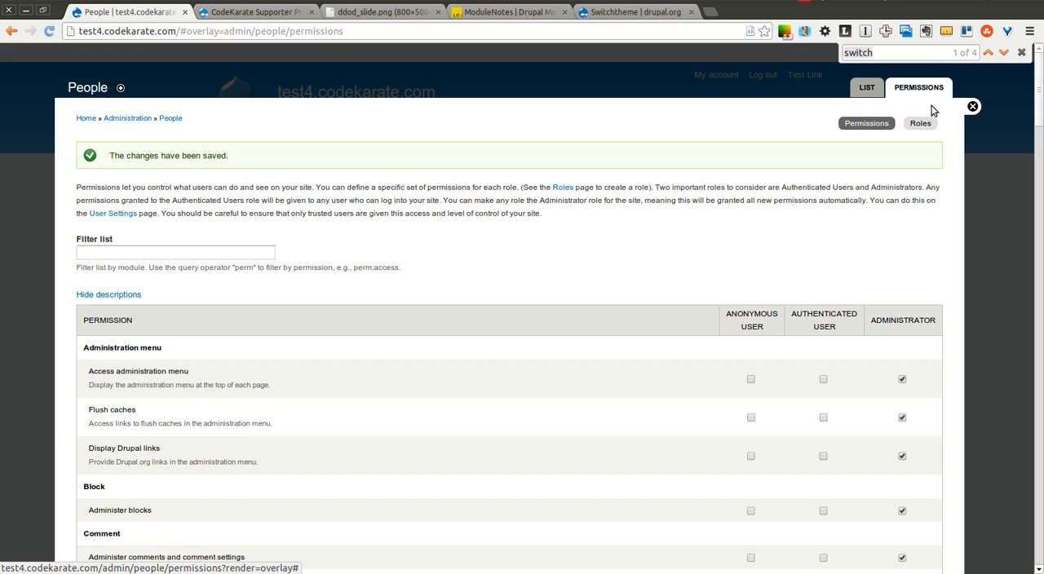
left_click(972, 106)
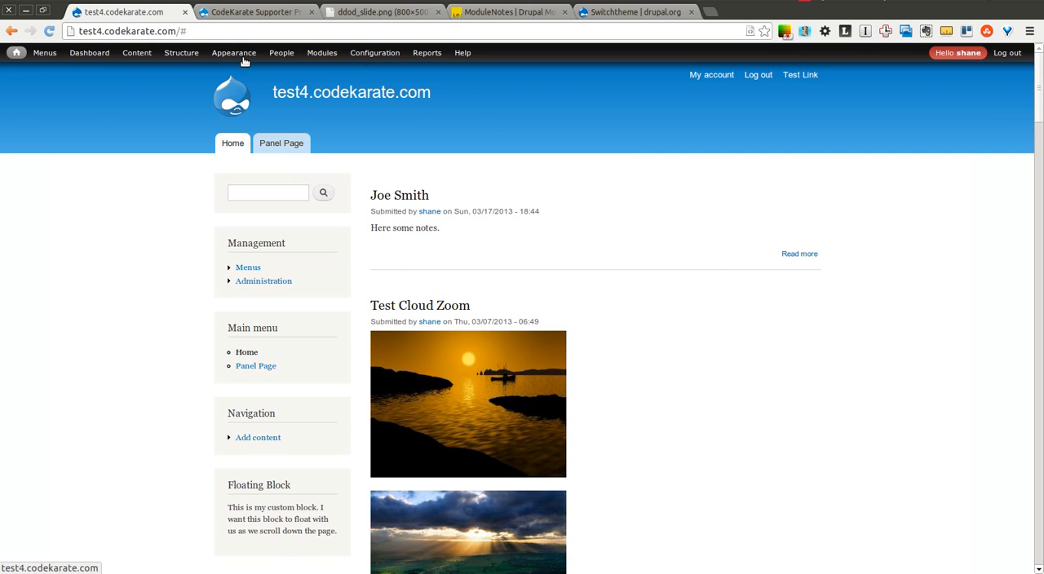
- Filter the module list by "swit" and open Switchtheme's configuration to review the Bartik, Seven and Zen label fields
mouse_move(278, 55)
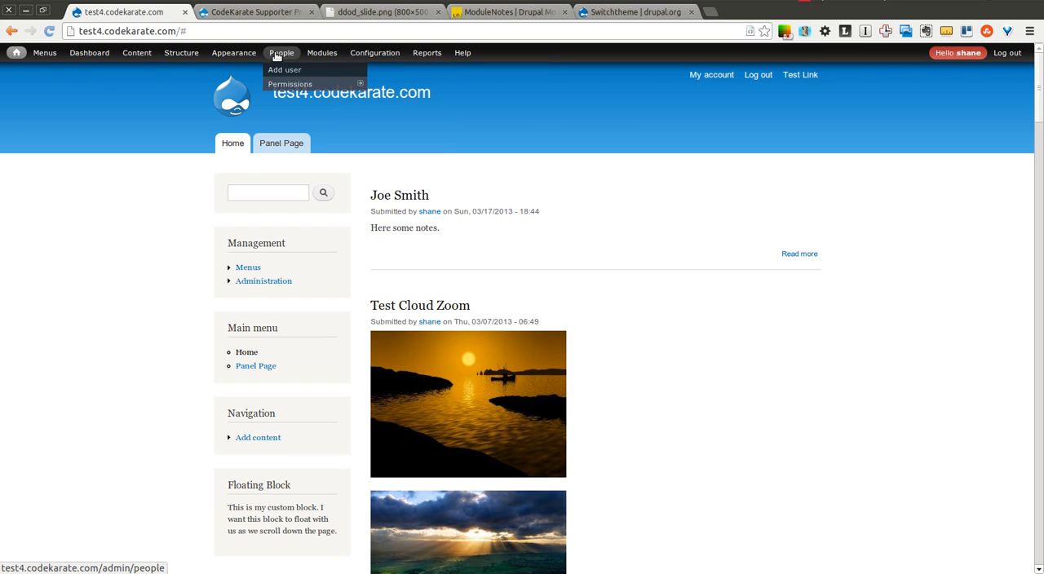
left_click(321, 53)
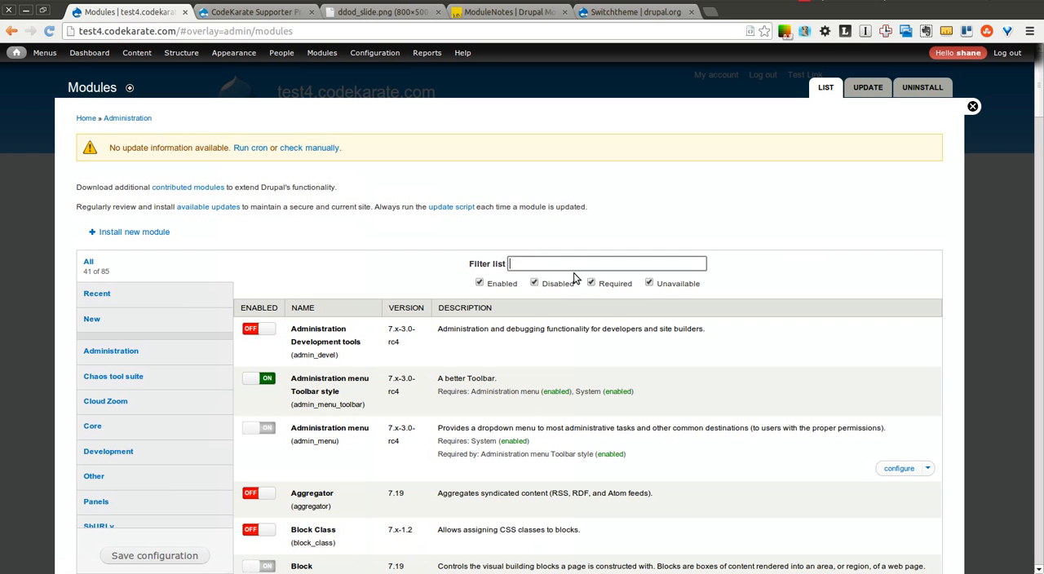
type("swit")
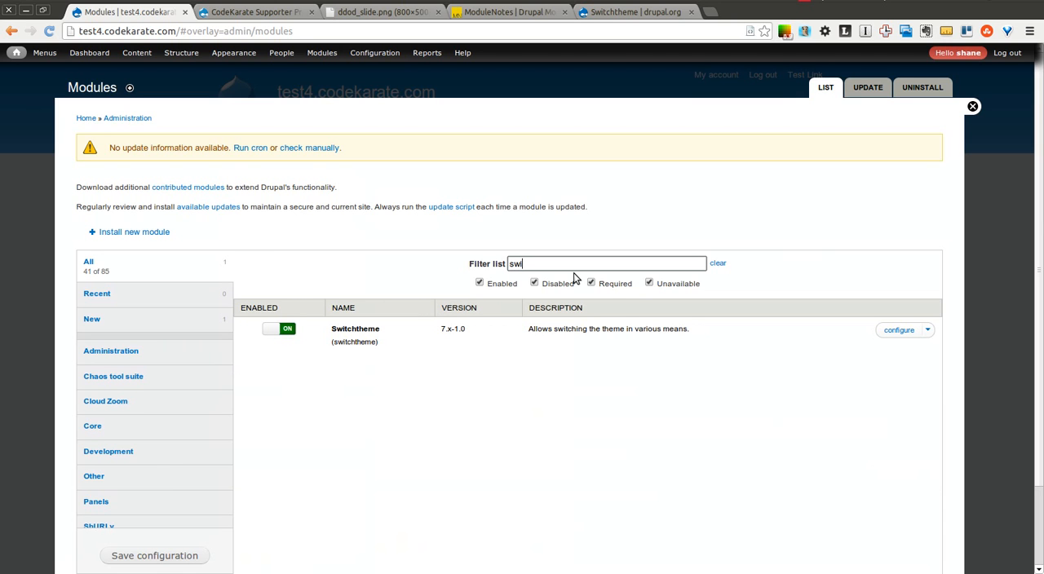
left_click(899, 331)
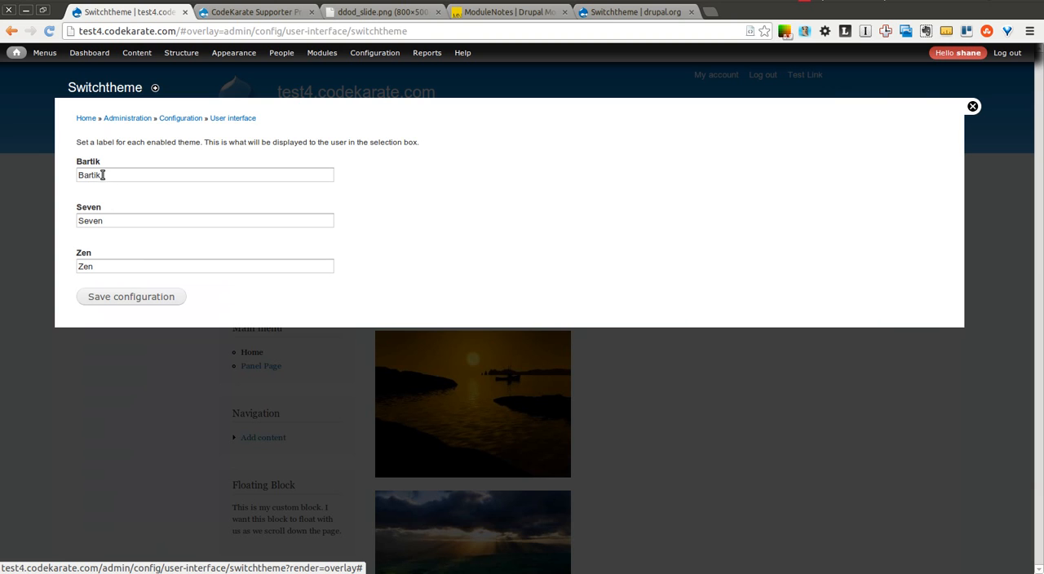
left_click_drag(123, 175, 58, 167)
left_click_drag(114, 219, 66, 218)
left_click_drag(99, 266, 64, 266)
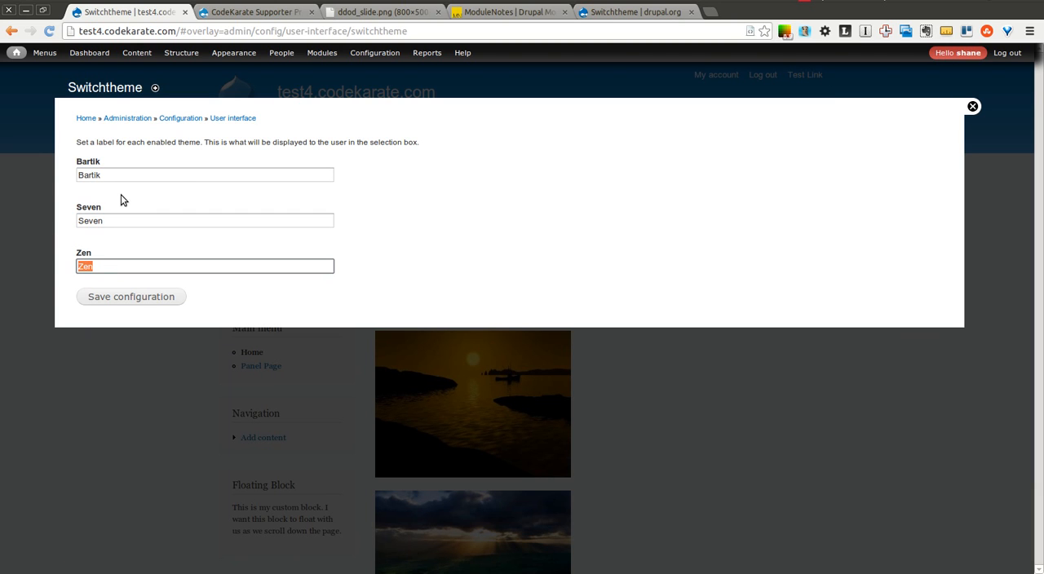
left_click_drag(101, 161, 75, 161)
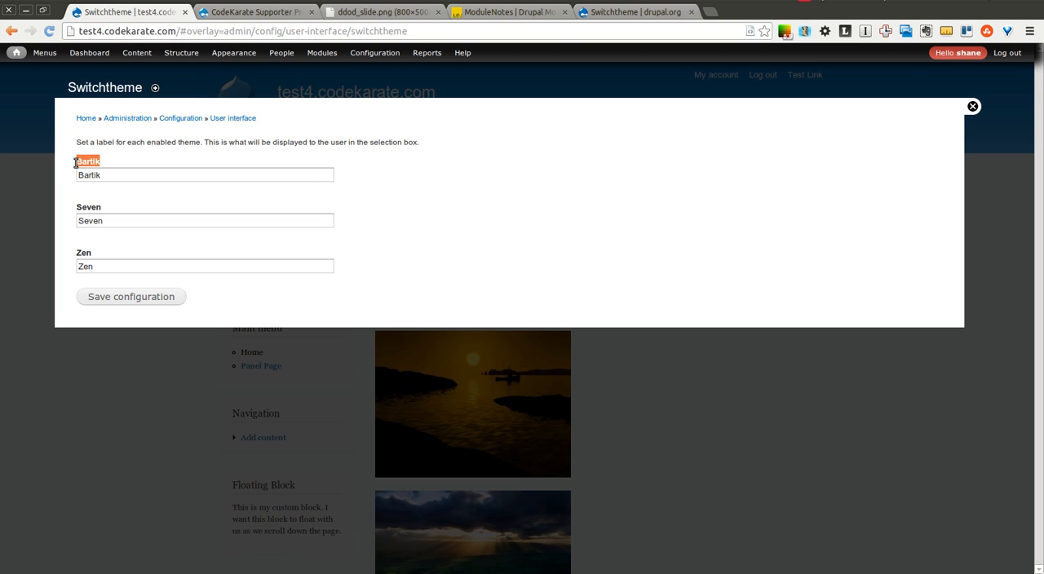
- Open the Appearance page in a new browser tab and enable the Garland theme
right_click(237, 53)
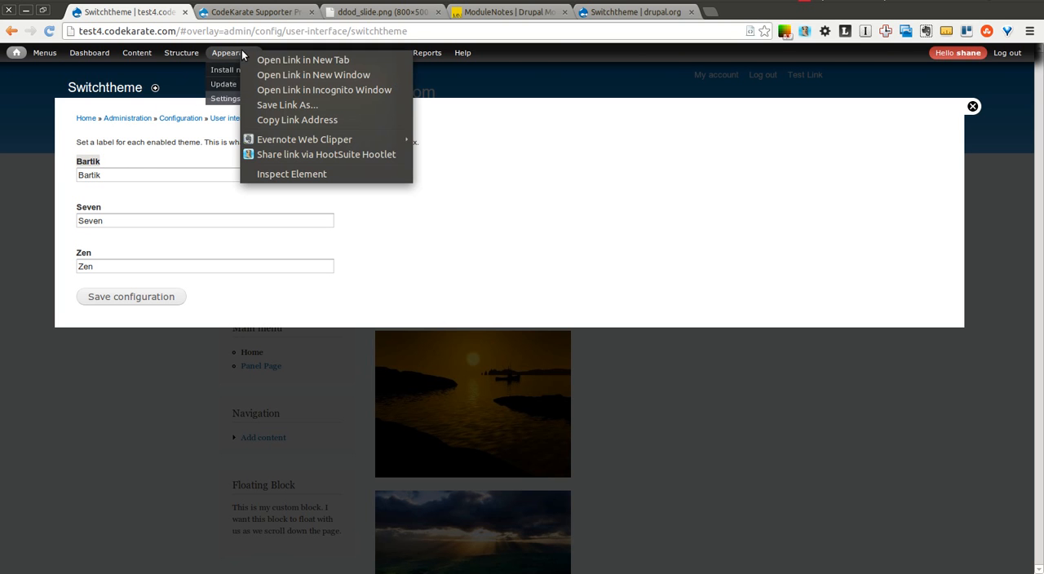
left_click(254, 60)
left_click(235, 12)
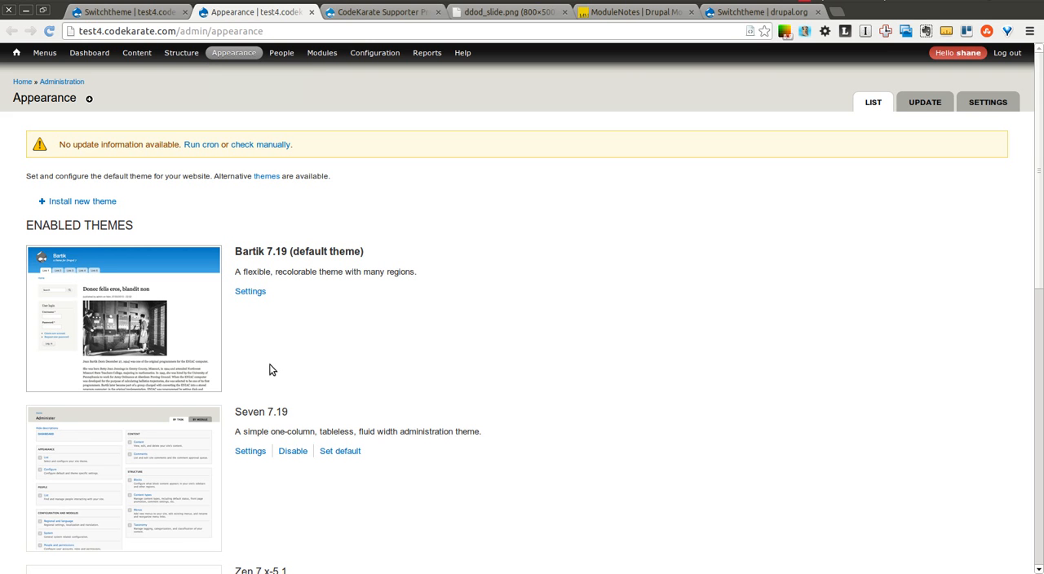
left_click_drag(1029, 167, 372, 435)
left_click(41, 362)
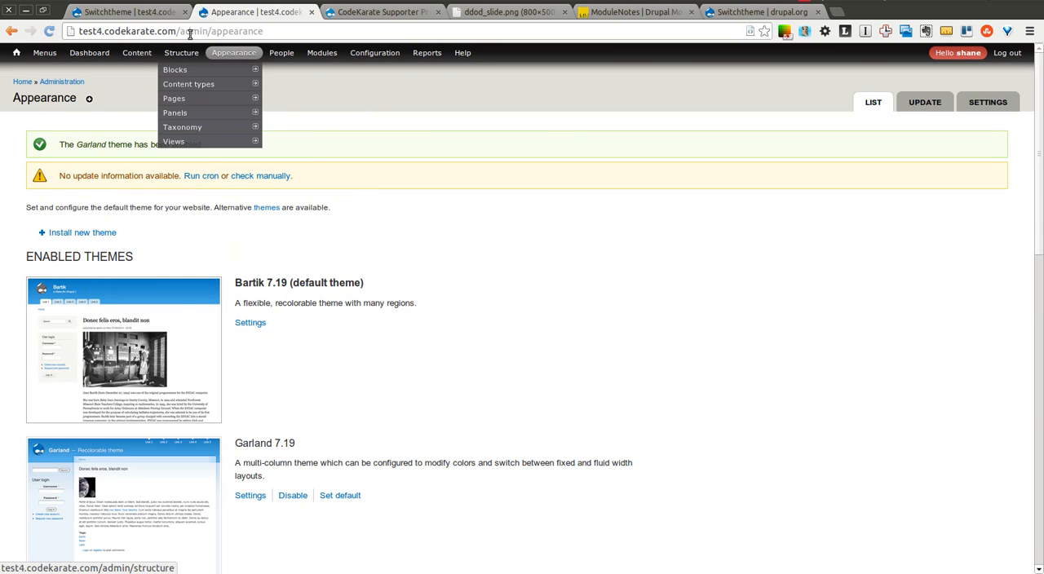
- Return to the Switchtheme configuration and reload it to check the label field for Garland
left_click(163, 13)
left_click(48, 31)
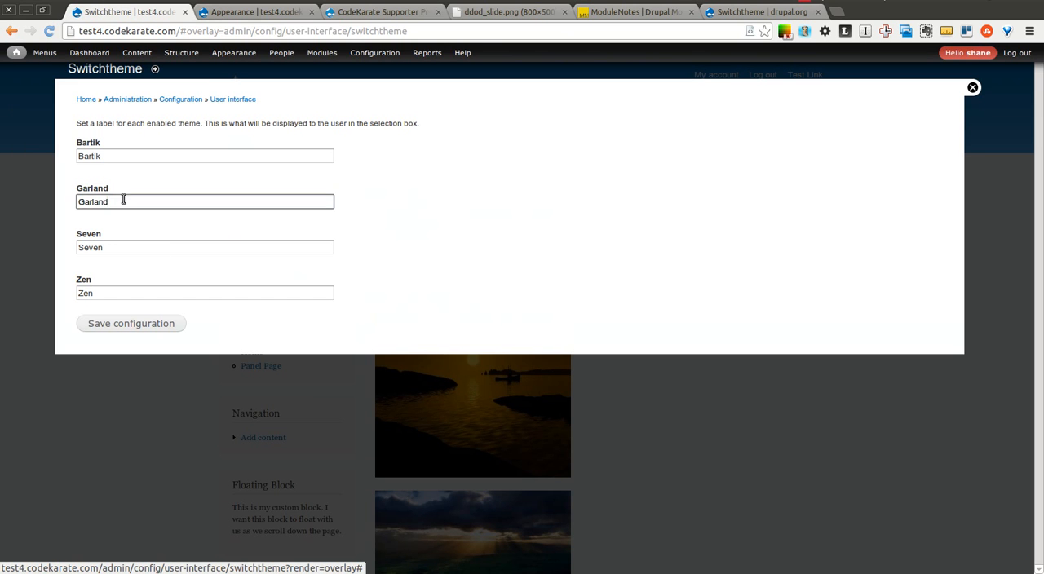
left_click(124, 200)
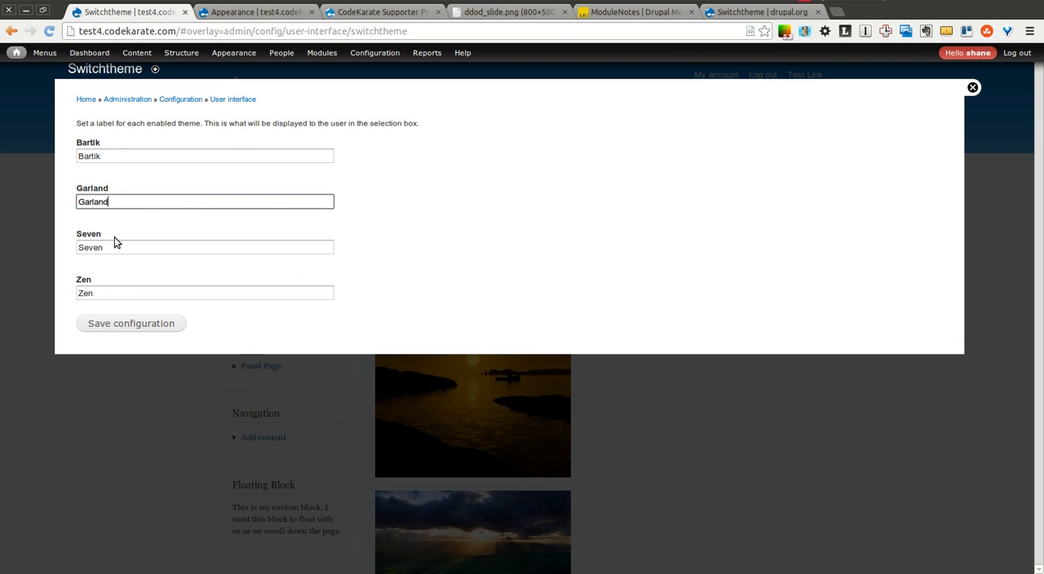
- Set the Seven theme's label to "Admin Theme", save the configuration and close the overlay
key("Tab")
type("A")
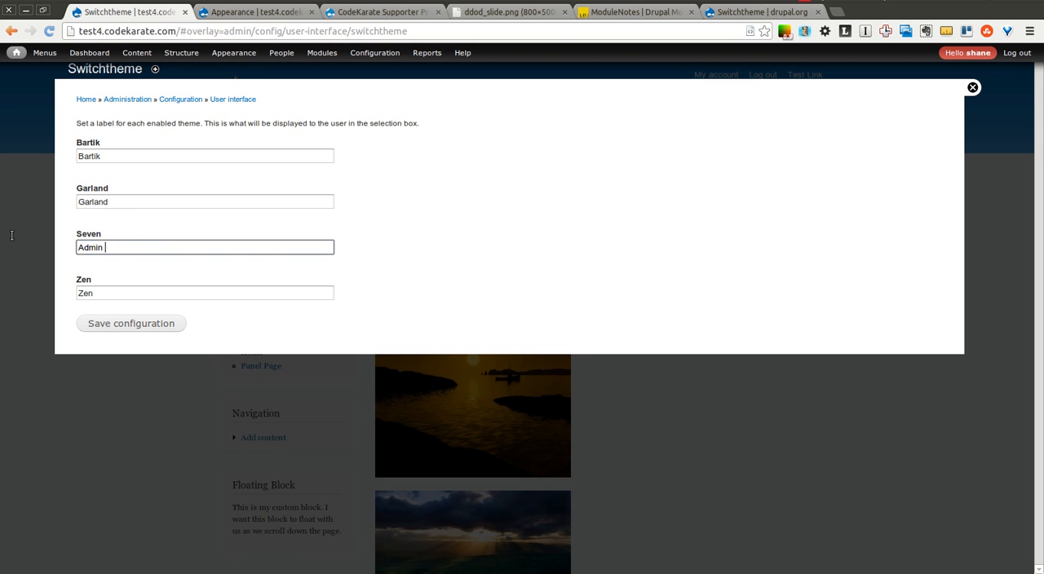
left_click_drag(158, 250, 37, 232)
left_click(154, 325)
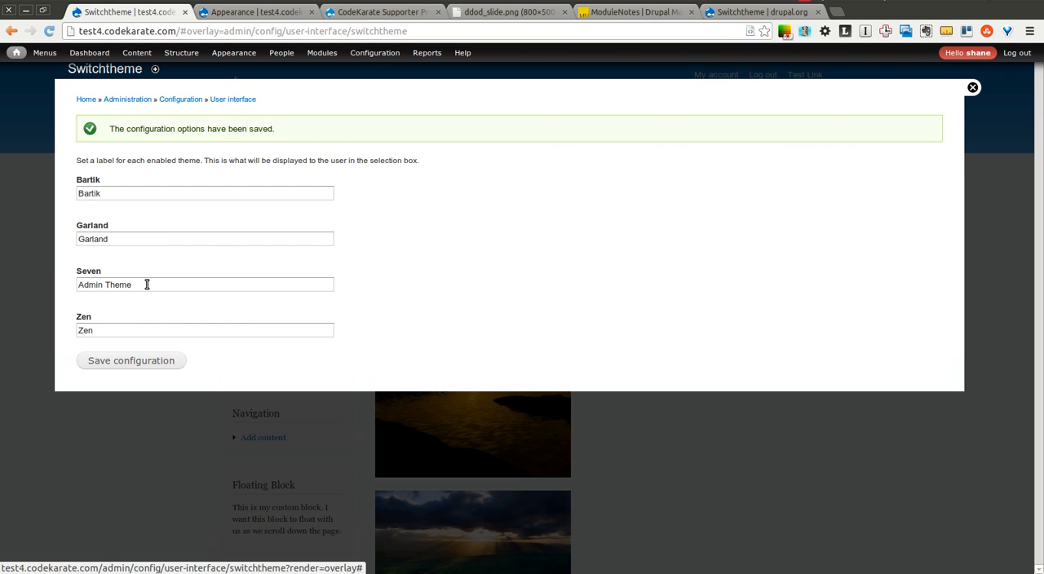
left_click_drag(146, 285, 85, 281)
left_click(96, 262)
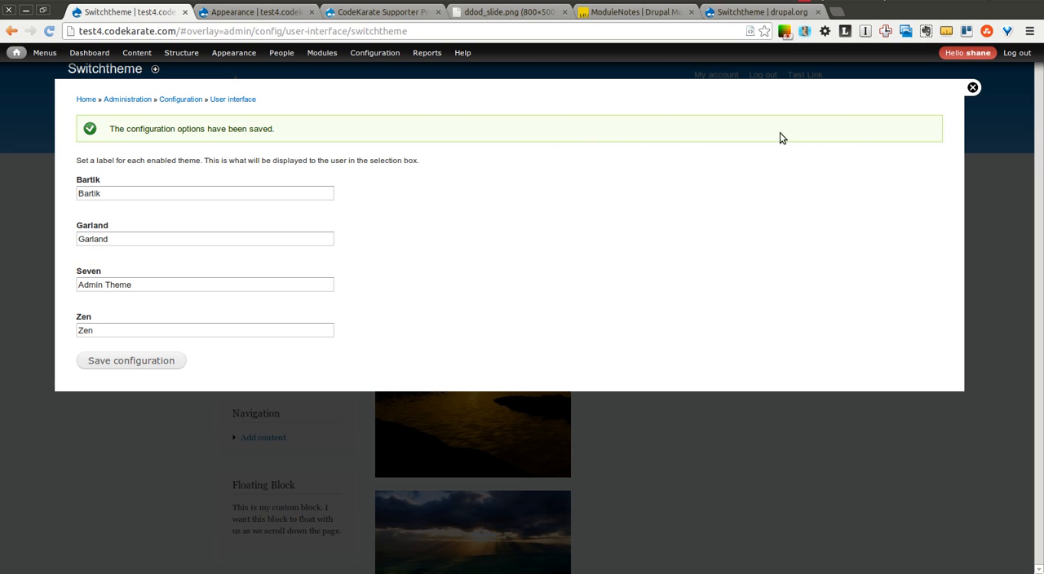
left_click(972, 87)
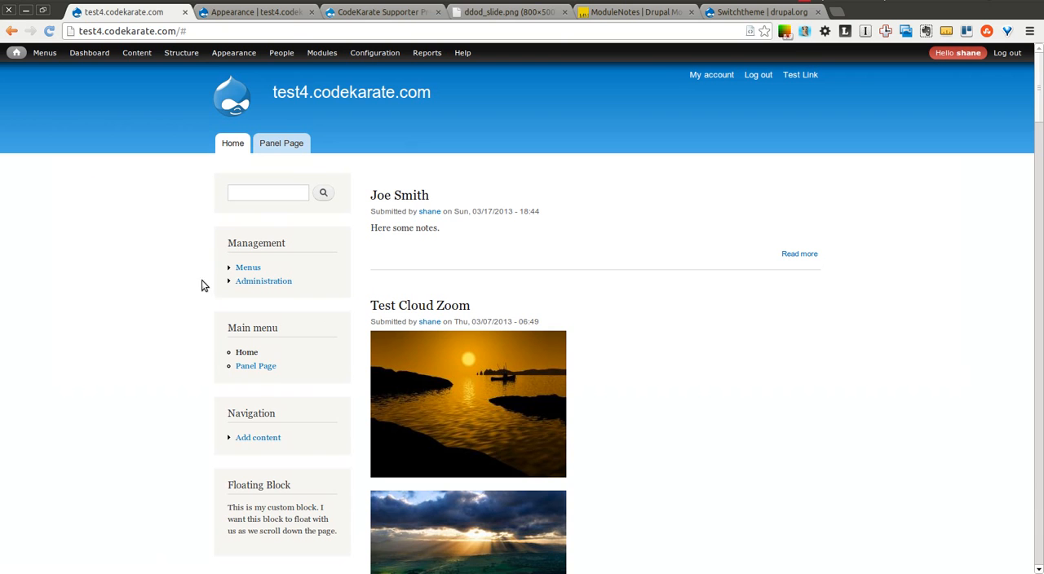
- On the Bartik blocks page, remove the Main menu, Navigation and Management blocks from Sidebar first by setting their region to None
mouse_move(179, 55)
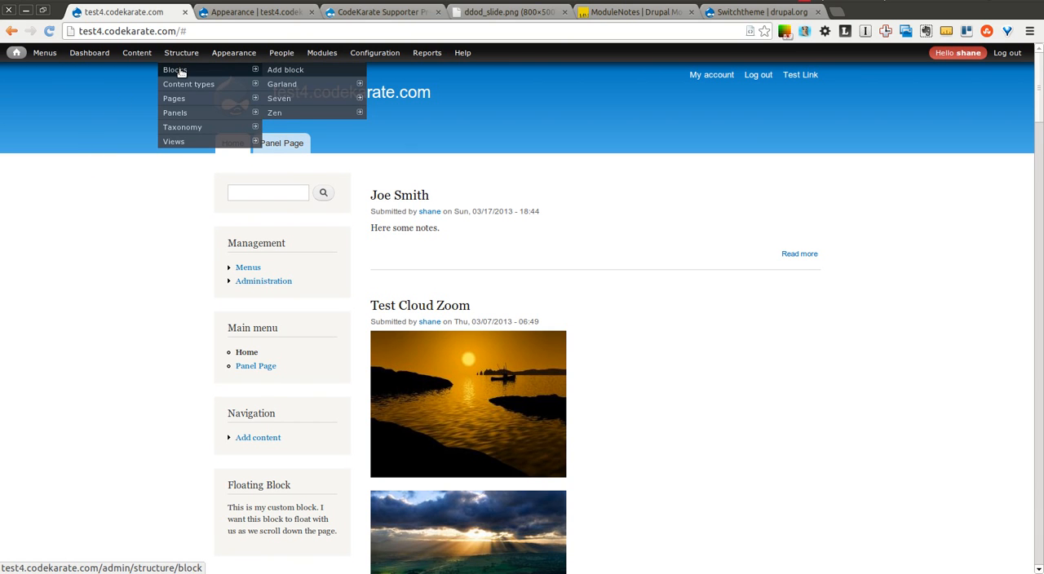
left_click(180, 71)
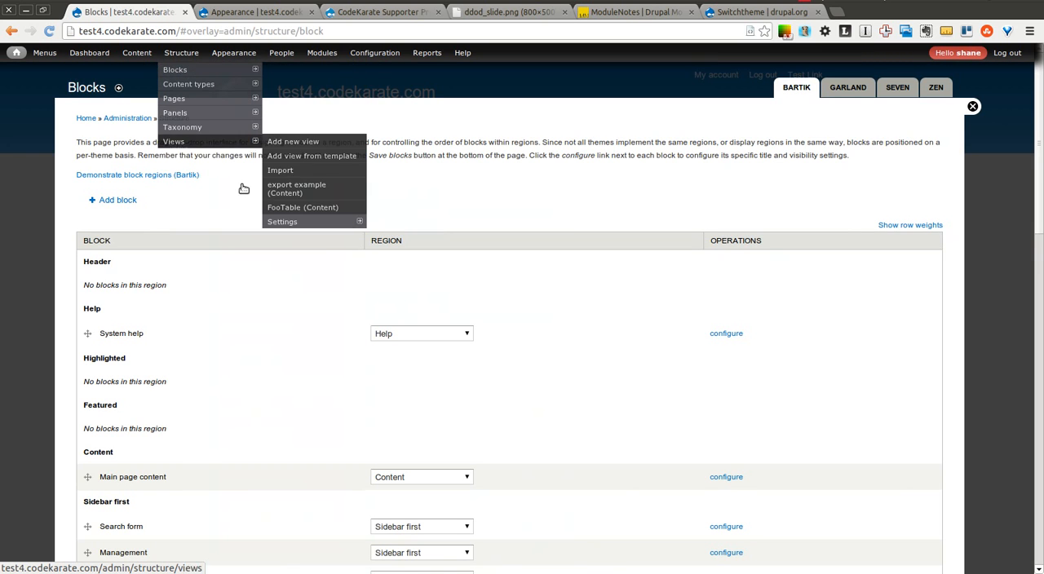
left_click_drag(1038, 168, 1038, 233)
left_click(464, 393)
left_click(456, 405)
left_click(458, 392)
left_click(457, 406)
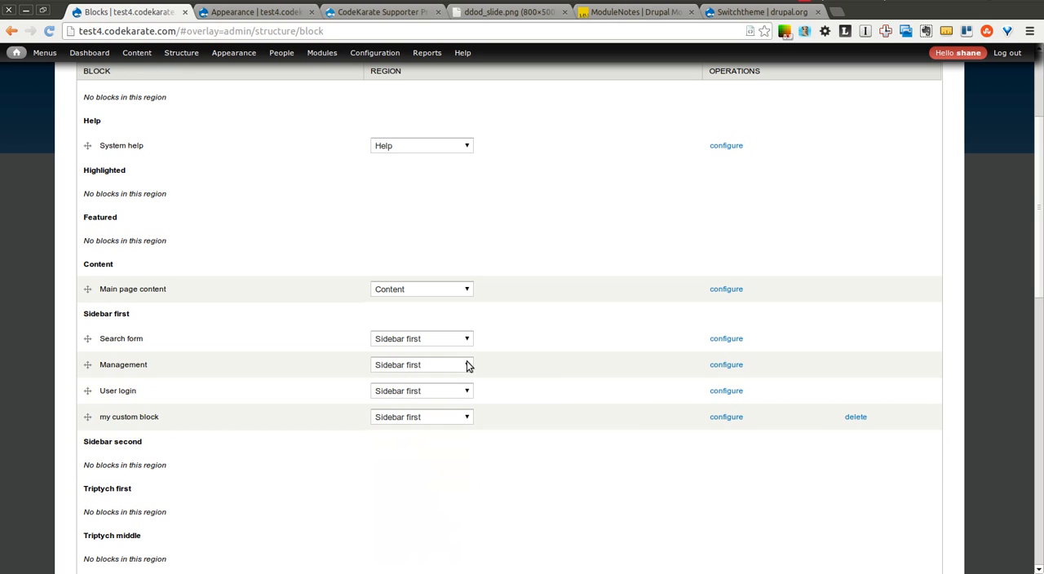
left_click(465, 364)
left_click(454, 380)
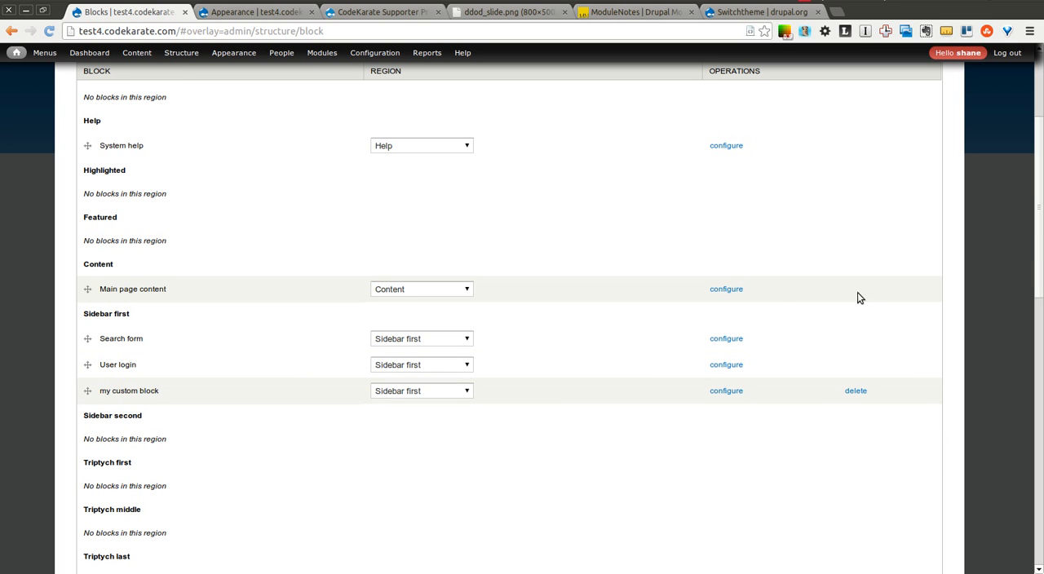
- Assign the disabled Switch theme block to the Sidebar first region
left_click_drag(1038, 228, 1038, 472)
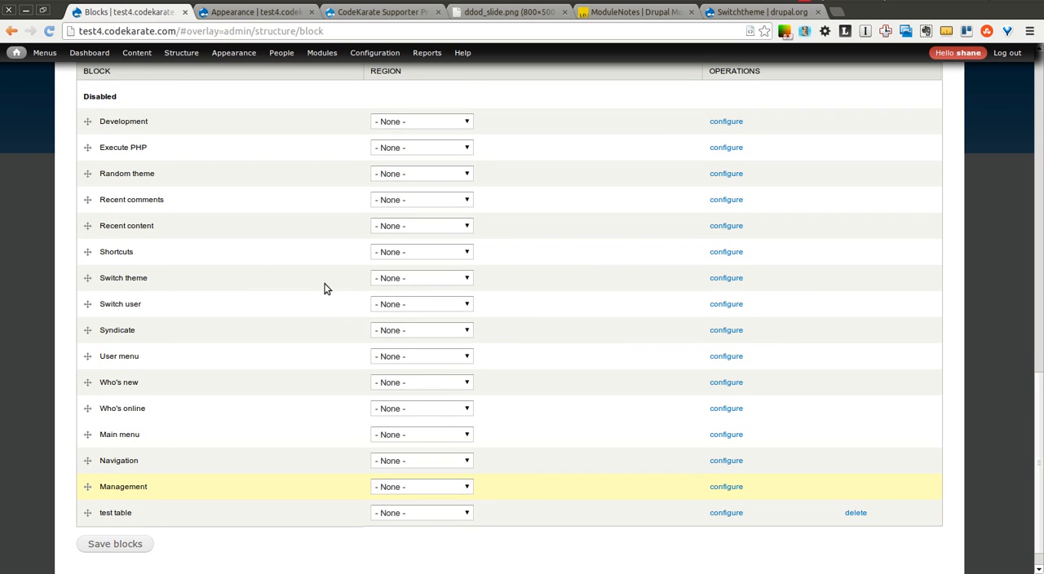
left_click(405, 282)
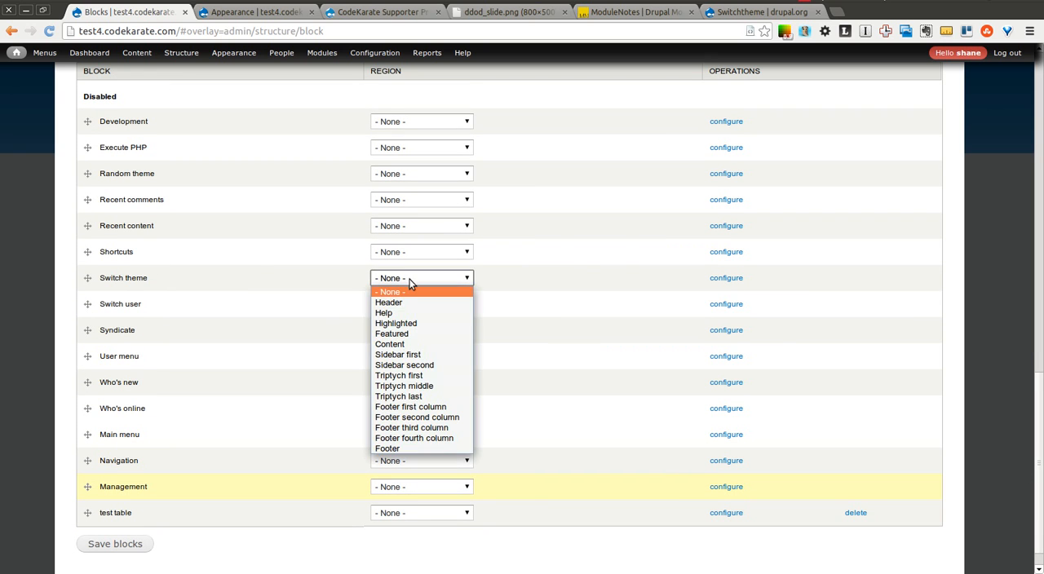
left_click(423, 354)
left_click_drag(1038, 386, 1038, 245)
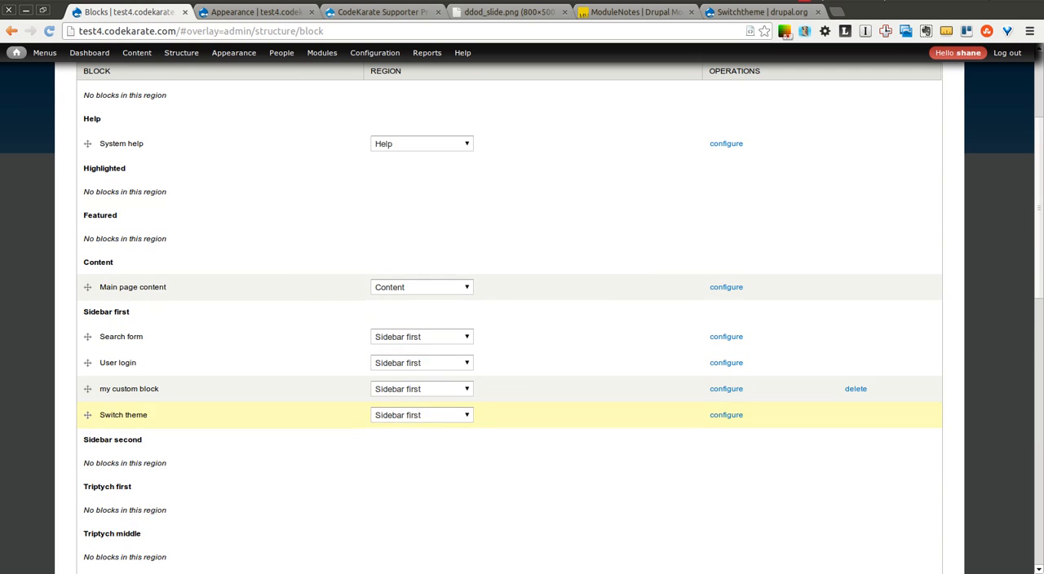
- Move the Switch theme block directly below Search form in Bartik's Sidebar first region and save the blocks
left_click_drag(1041, 172, 1041, 132)
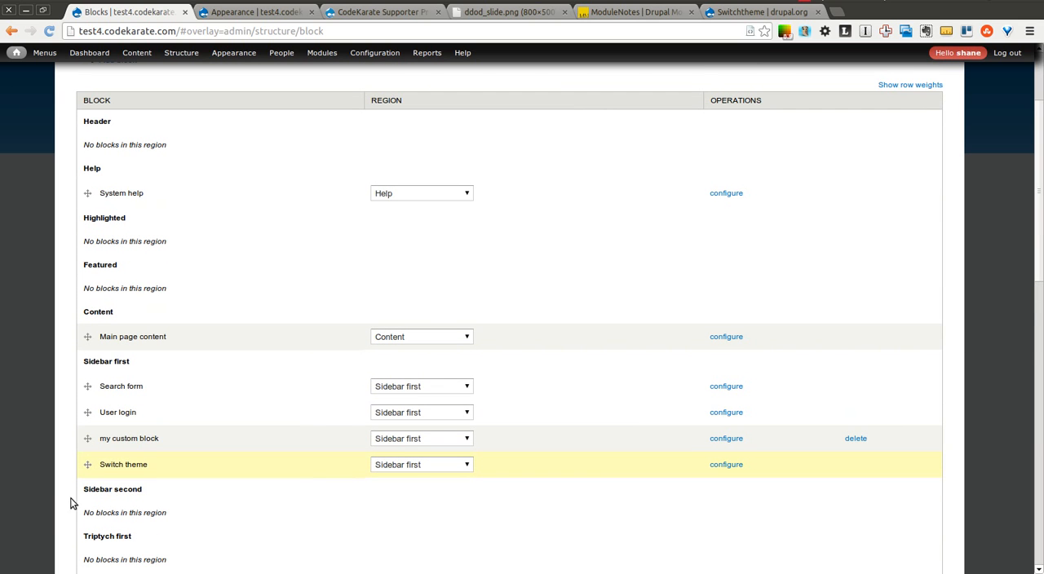
left_click_drag(87, 464, 88, 411)
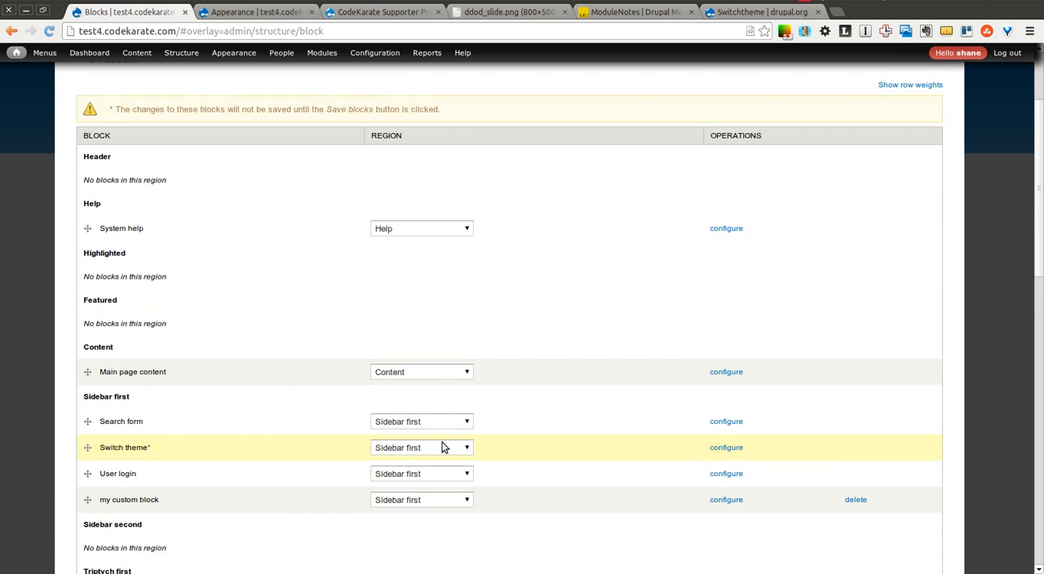
left_click_drag(1038, 259, 1039, 562)
scroll(913, 548, "down", 2)
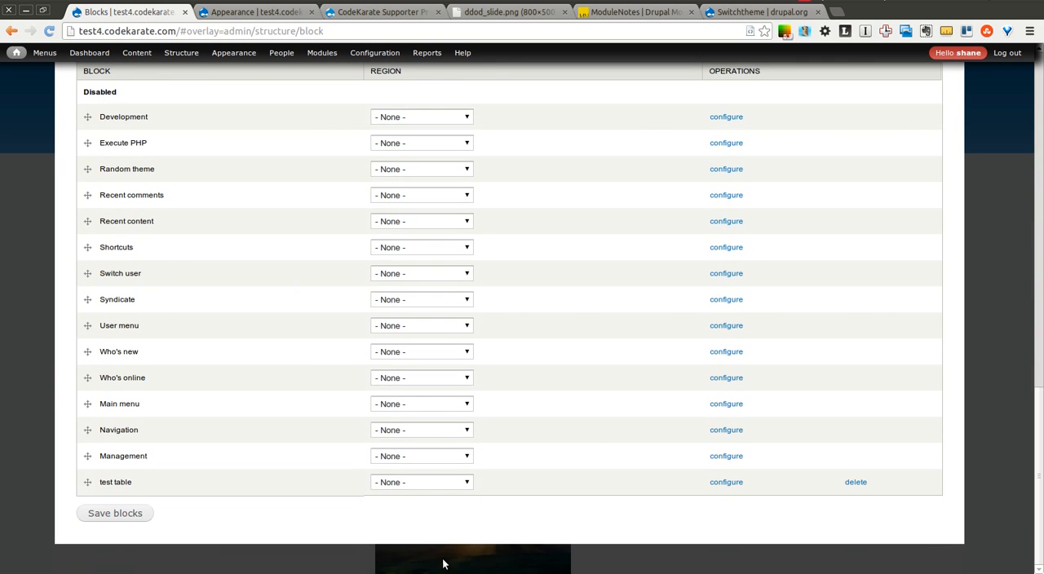
left_click(142, 517)
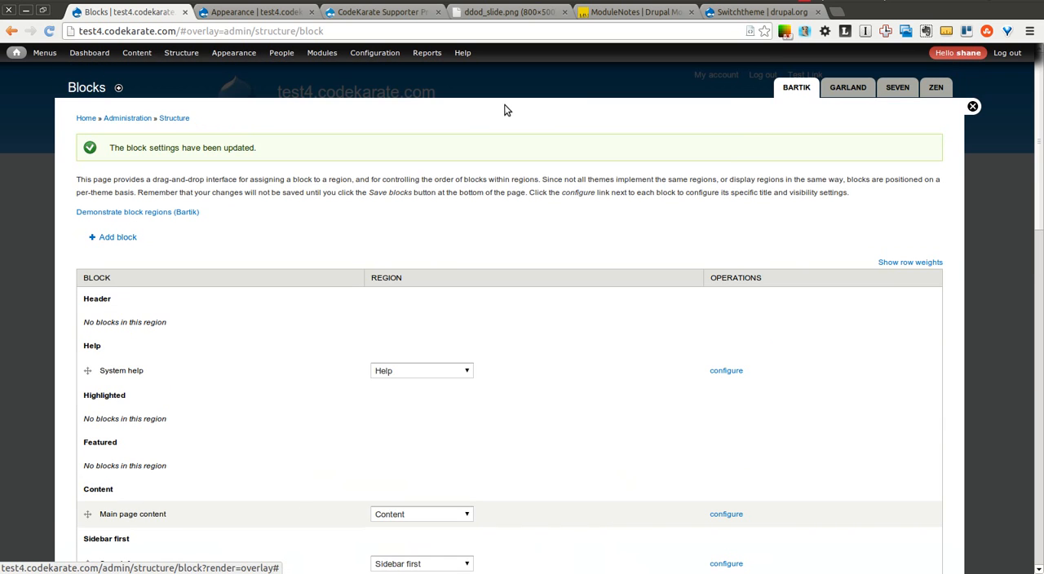
- On the Garland blocks page, assign Switch theme to Left sidebar directly below Search form and save the blocks
left_click(848, 87)
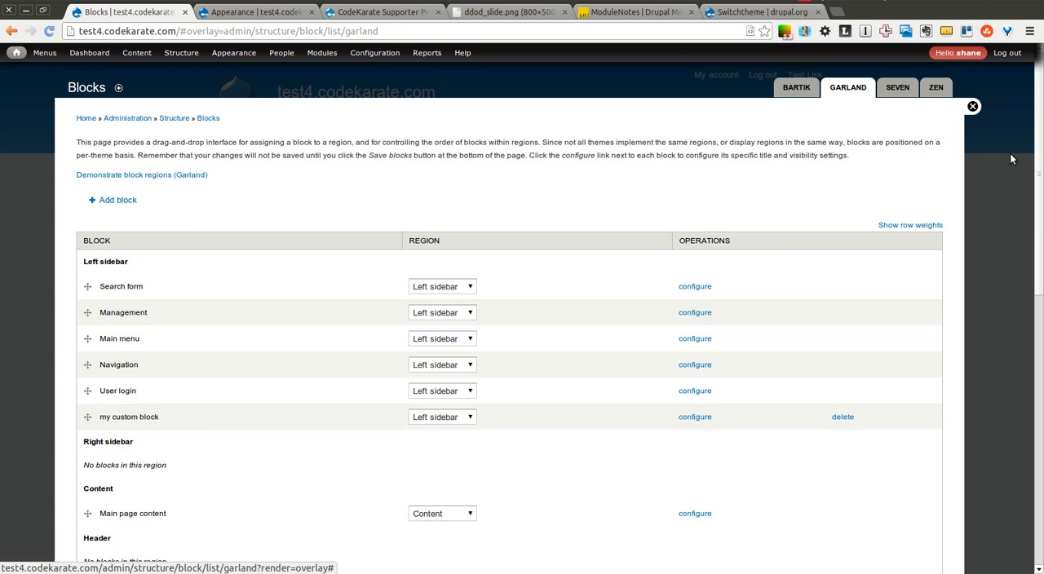
left_click_drag(1037, 168, 1037, 392)
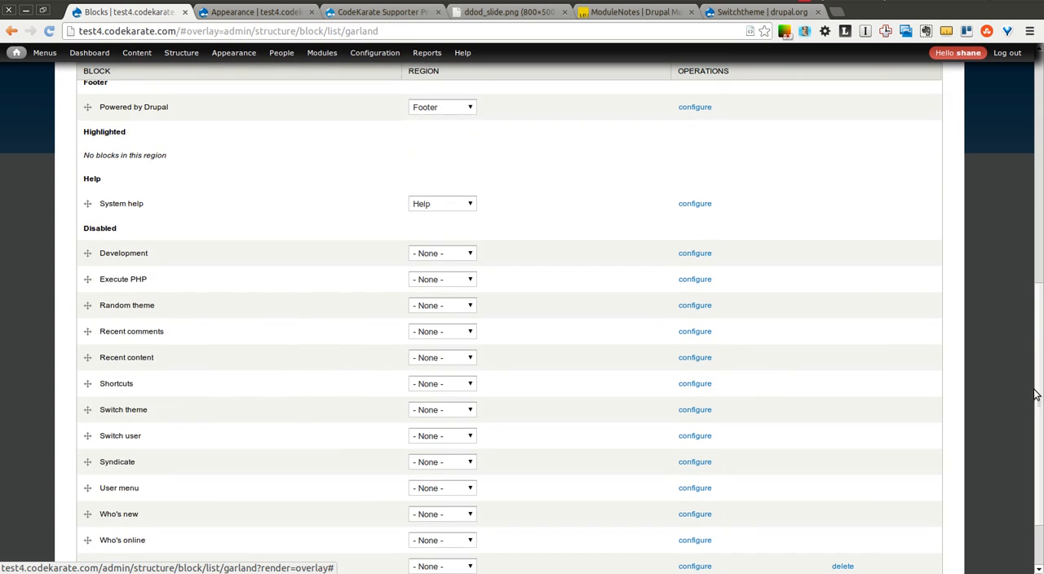
left_click(448, 409)
left_click(450, 427)
left_click_drag(1037, 301, 1040, 157)
left_click_drag(87, 259, 91, 155)
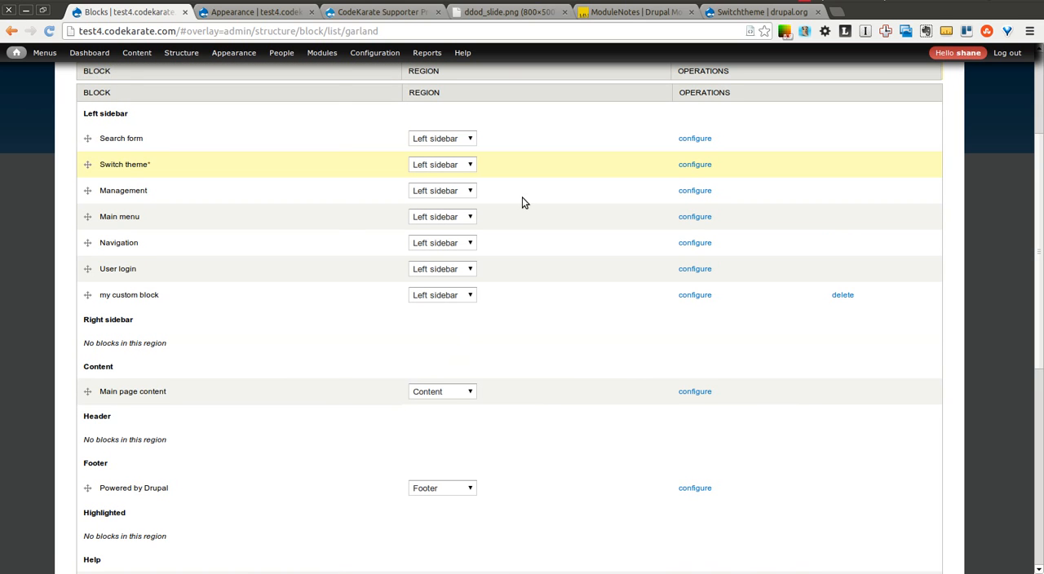
left_click_drag(1039, 232, 1039, 504)
left_click(114, 513)
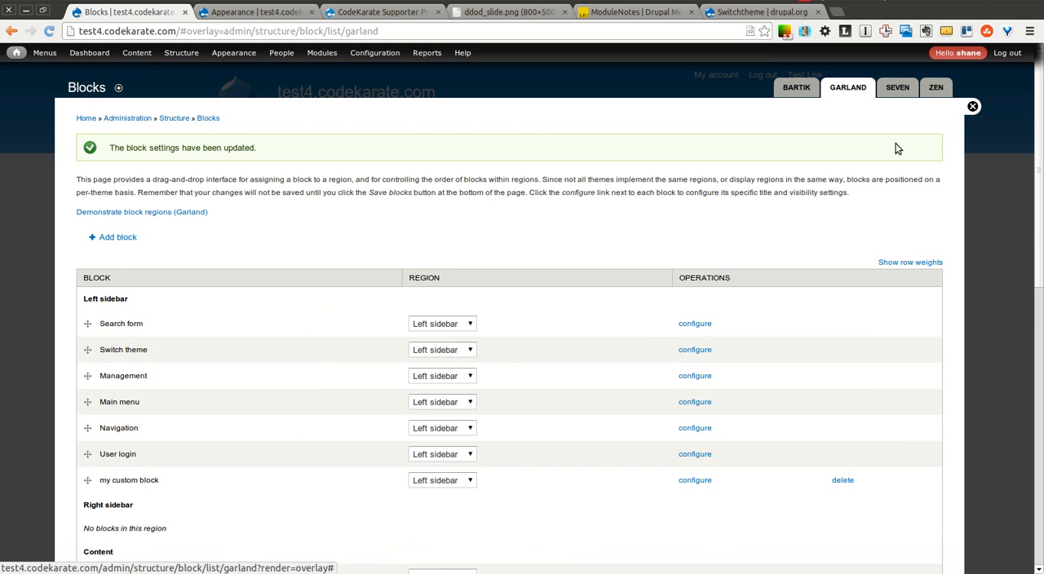
- On the Seven blocks page, assign the disabled Switch theme block to the Content region
left_click(897, 88)
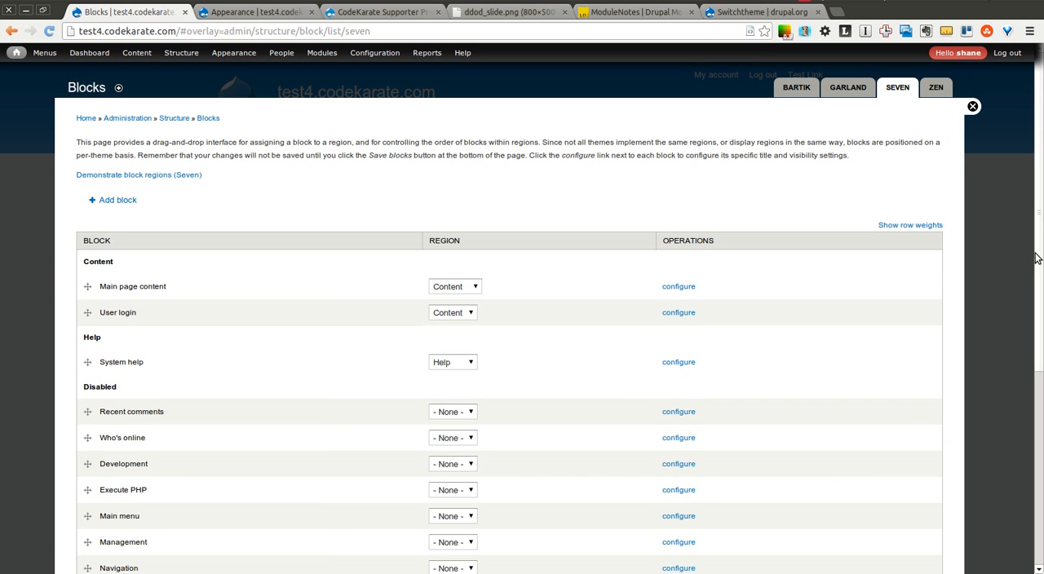
scroll(1033, 323, "down", 2)
scroll(1032, 323, "down", 5)
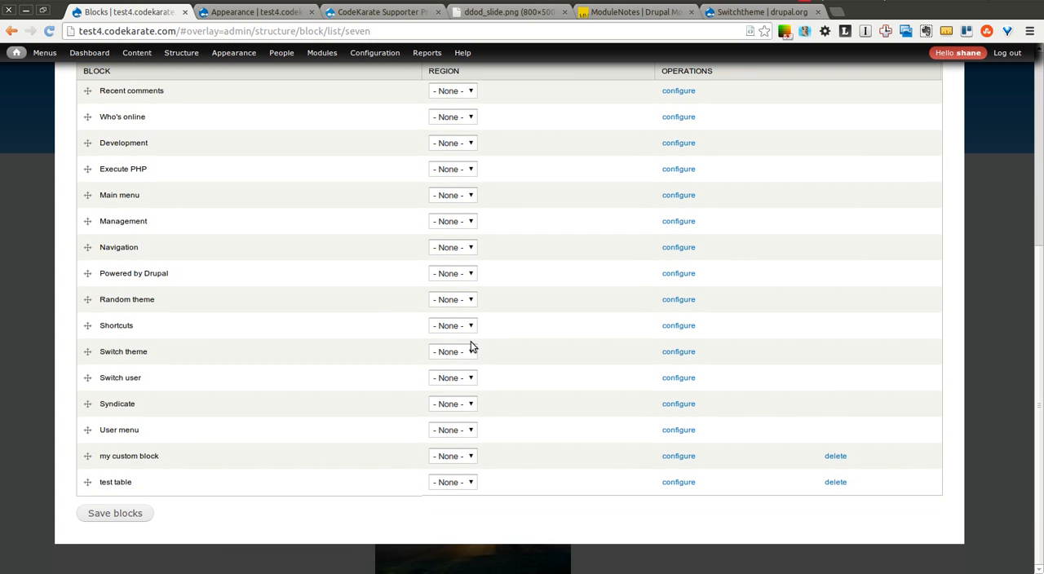
left_click(470, 351)
left_click(461, 373)
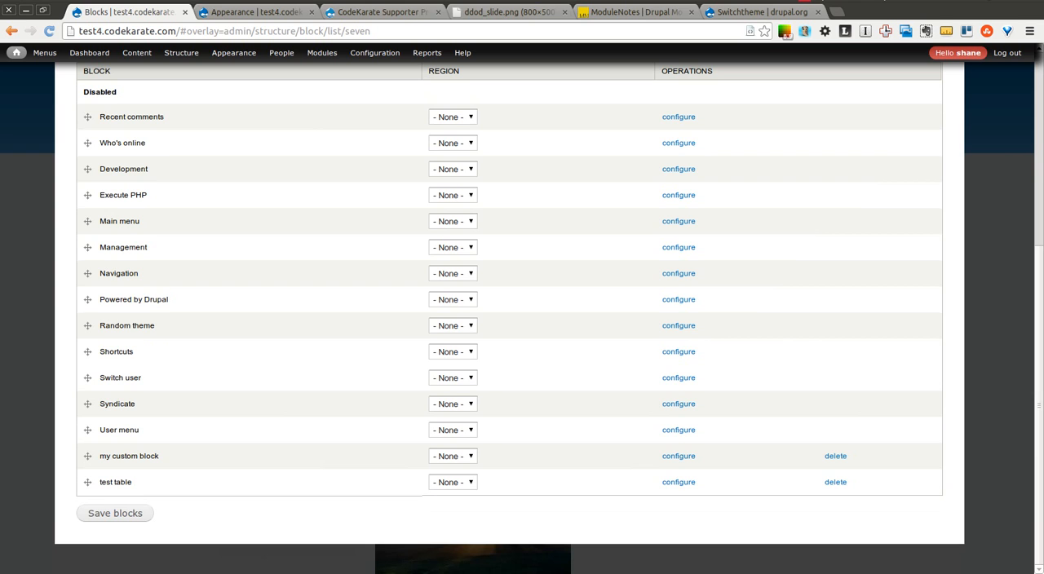
- Move Switch theme above Main page content in Seven's Content region, save the blocks and close the overlay
left_click_drag(1036, 453, 1028, 107)
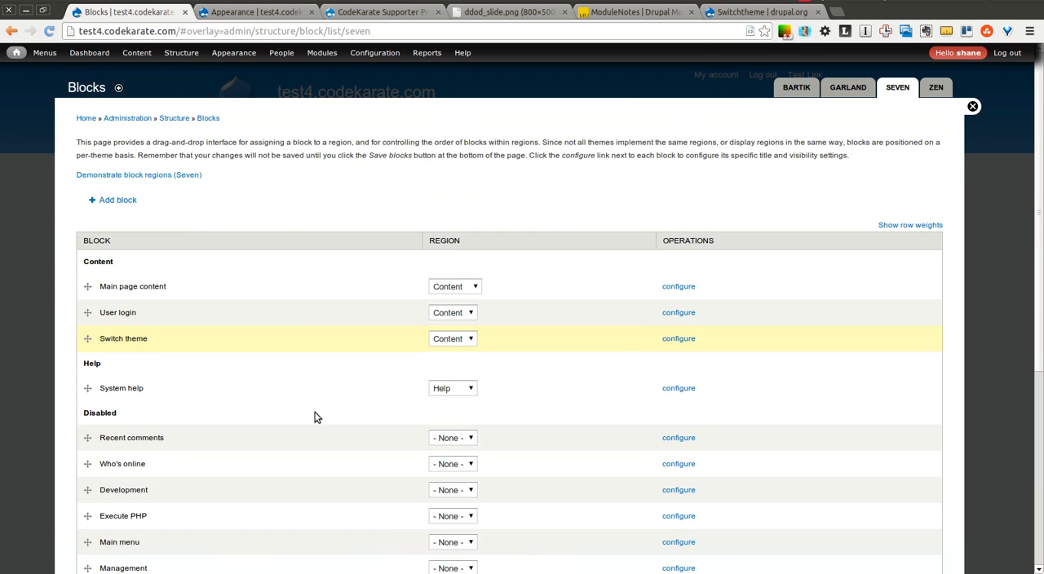
left_click_drag(88, 339, 88, 286)
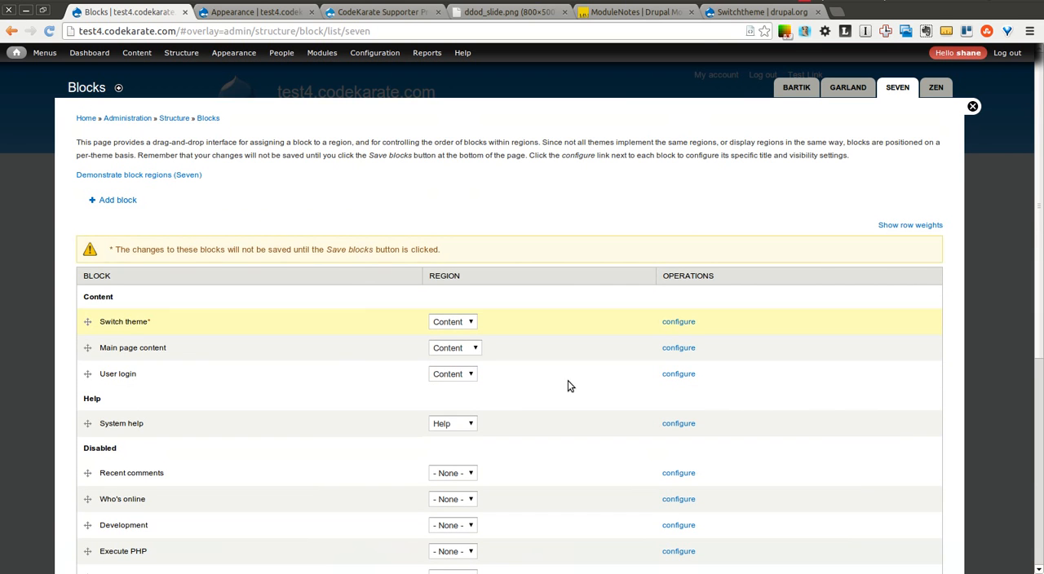
left_click_drag(1037, 254, 1026, 460)
left_click(149, 517)
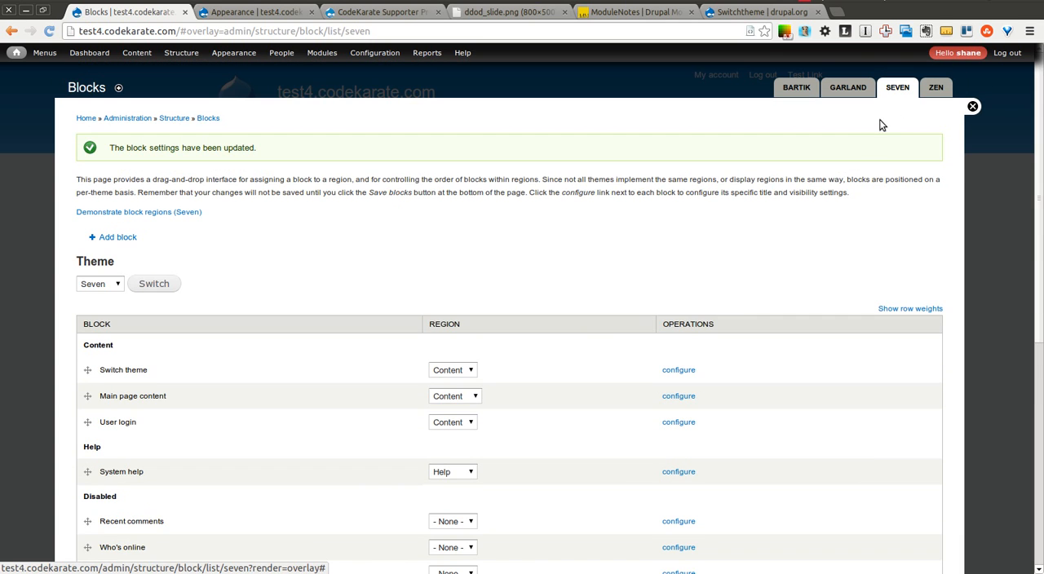
left_click(972, 107)
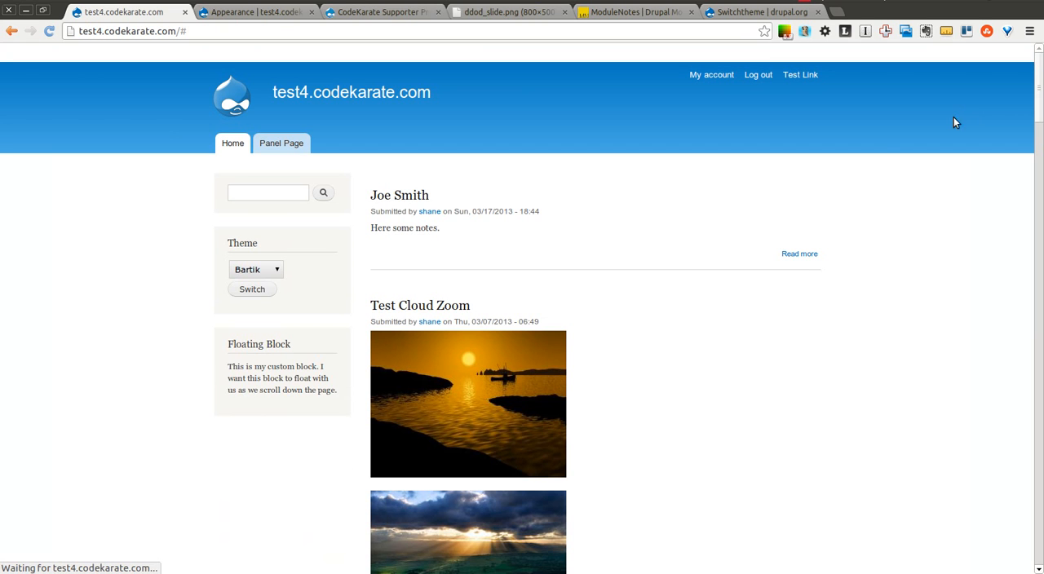
- Switch the home page to the Garland theme using the Theme block
left_click(277, 272)
left_click(263, 281)
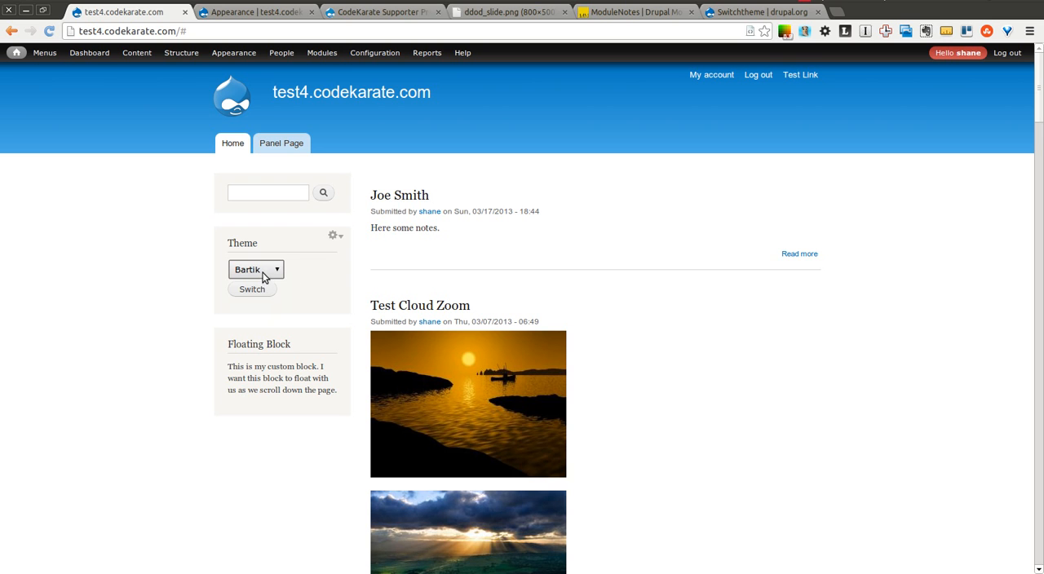
left_click(263, 272)
left_click(262, 295)
left_click(252, 290)
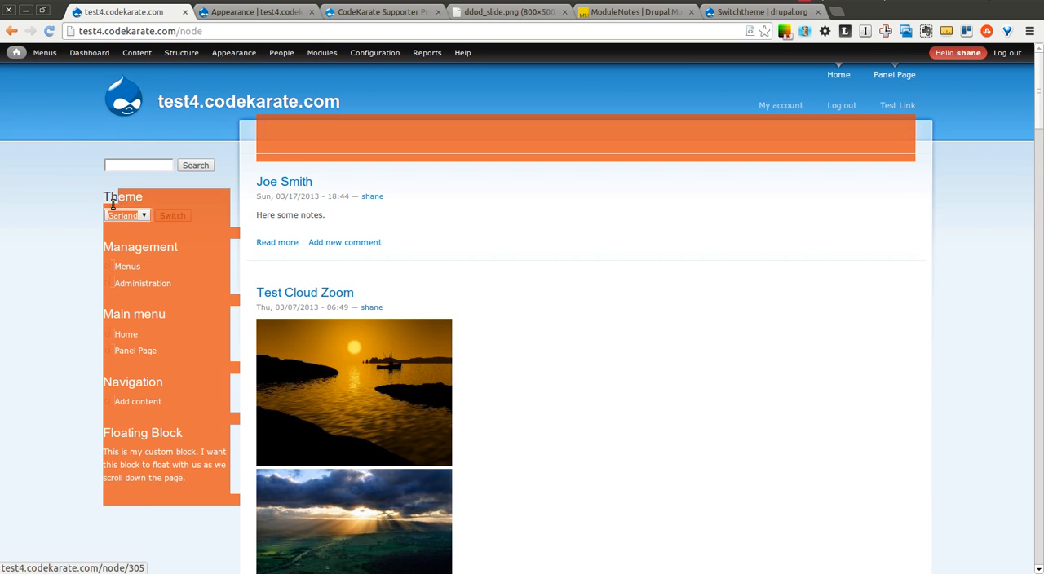
- Switch the site from Garland to the Seven theme using the Theme block
mouse_move(235, 60)
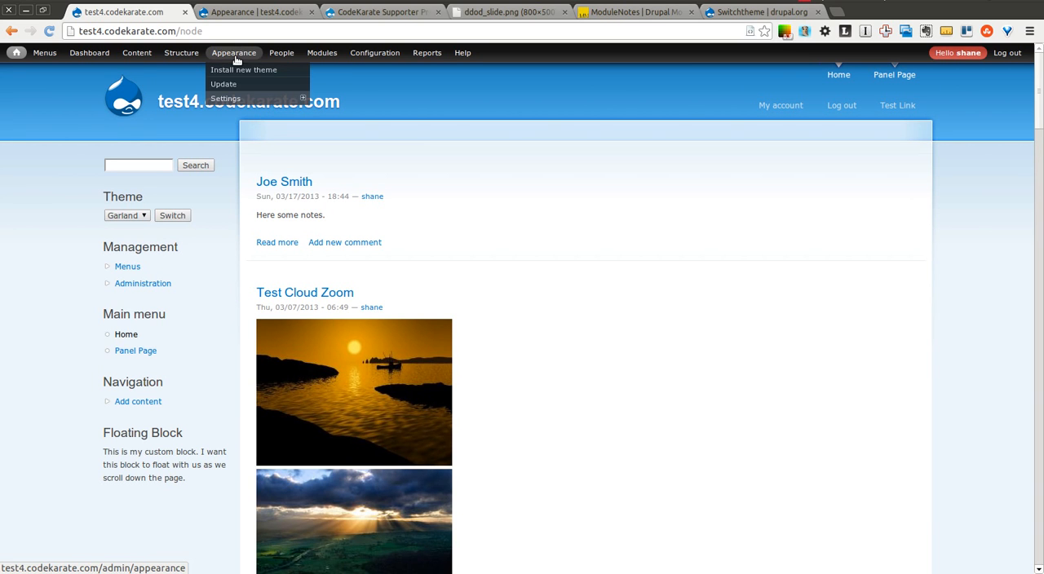
left_click(122, 215)
left_click(123, 245)
left_click(172, 216)
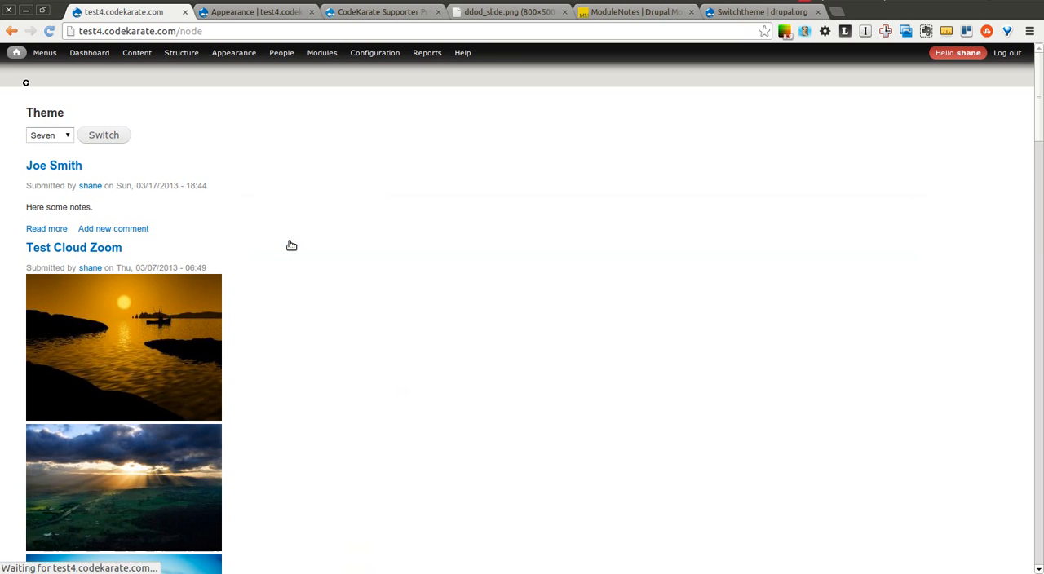
- Switch the site back to the Bartik theme using the Theme block
left_click(60, 140)
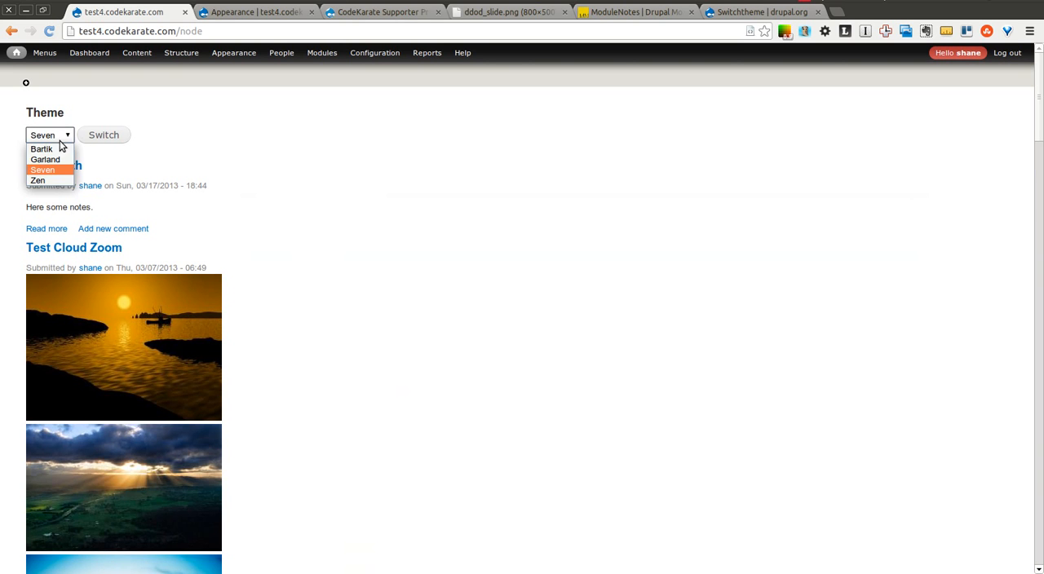
left_click(43, 149)
left_click(122, 140)
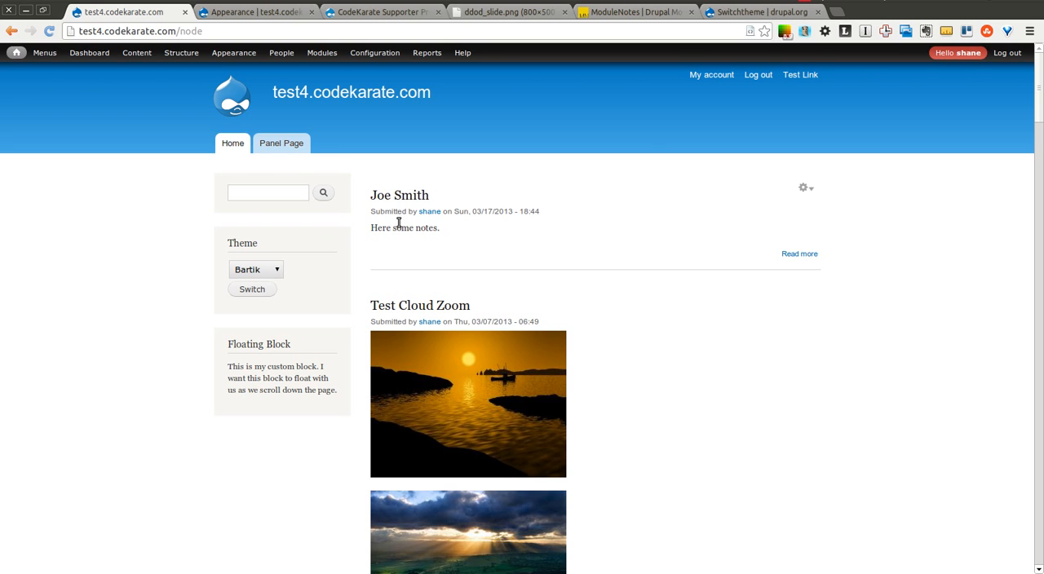
- Log out of the site and switch the theme to Garland as an anonymous visitor
left_click(757, 75)
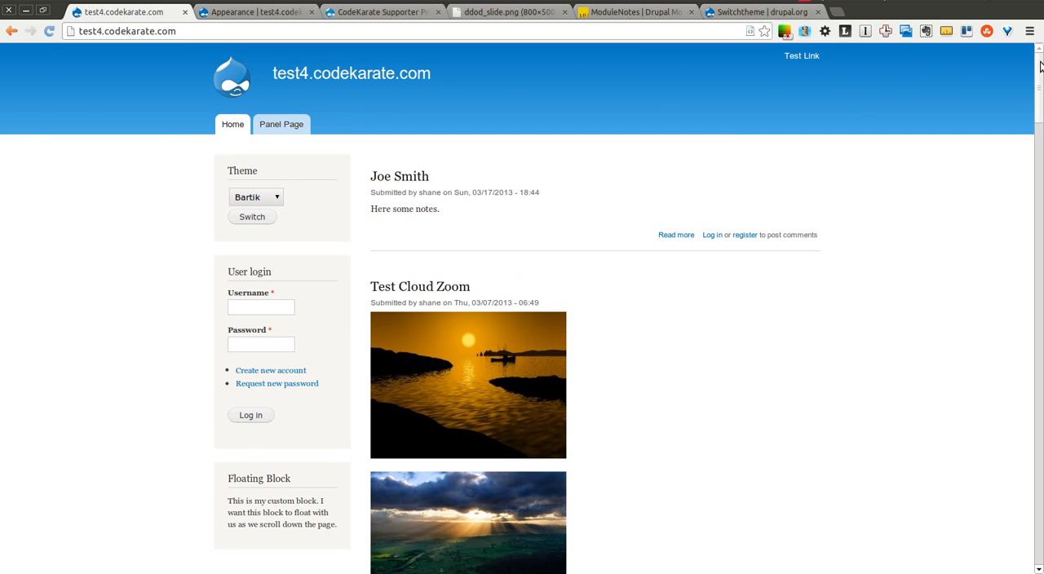
left_click(264, 197)
left_click(269, 223)
left_click(263, 218)
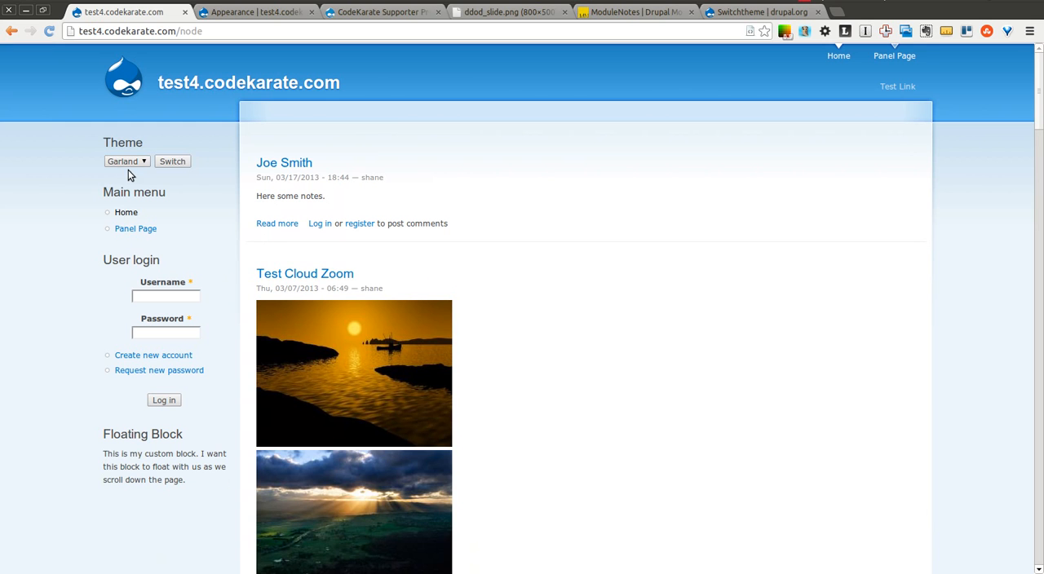
- As an anonymous visitor, switch the theme to Seven and back to Garland
left_click(124, 161)
left_click(123, 191)
left_click(172, 161)
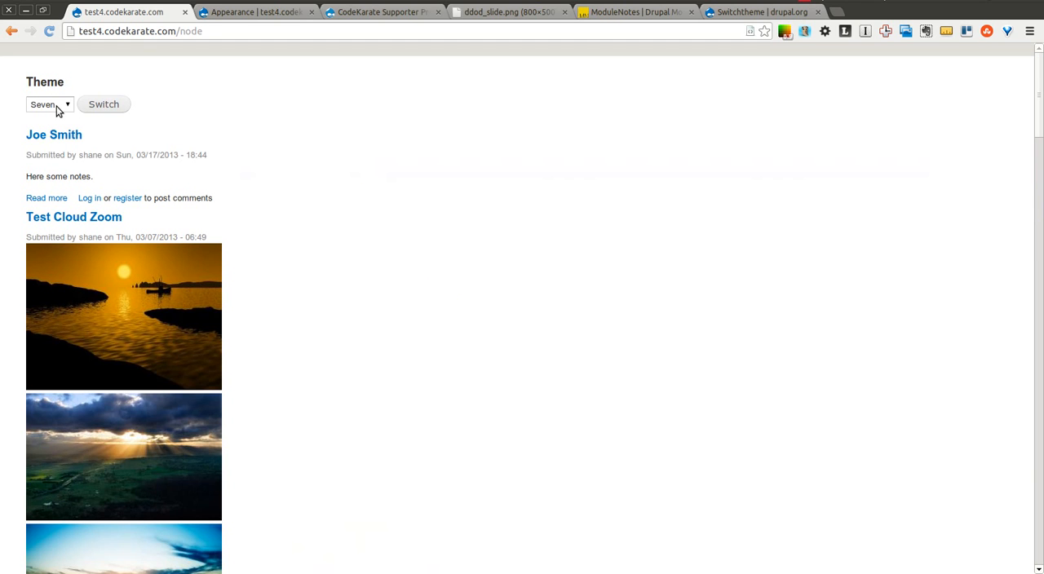
left_click(60, 106)
left_click(45, 129)
left_click(86, 108)
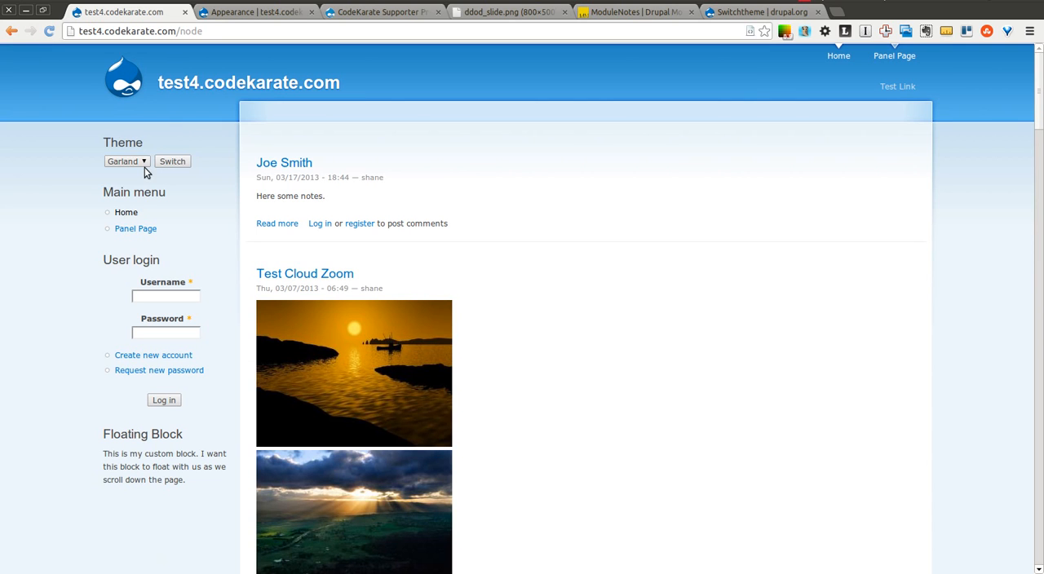
- As an anonymous visitor, switch the theme from Garland to Zen
left_click(141, 163)
left_click(121, 200)
left_click(172, 162)
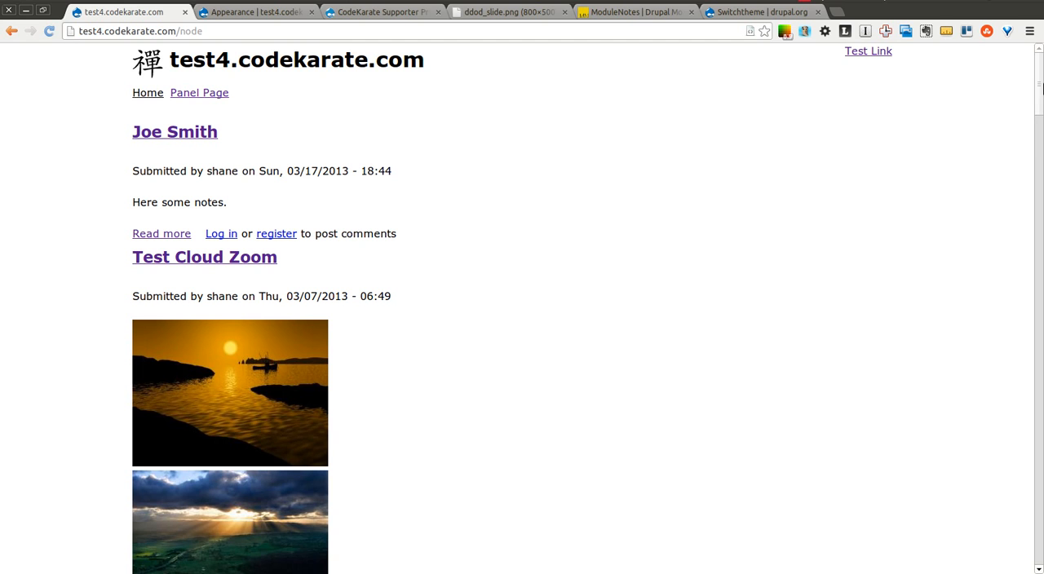
- Open the site's login page at test4.codekarate.com/user
left_click_drag(1040, 104, 1033, 23)
left_click_drag(203, 31, 181, 30)
type("user")
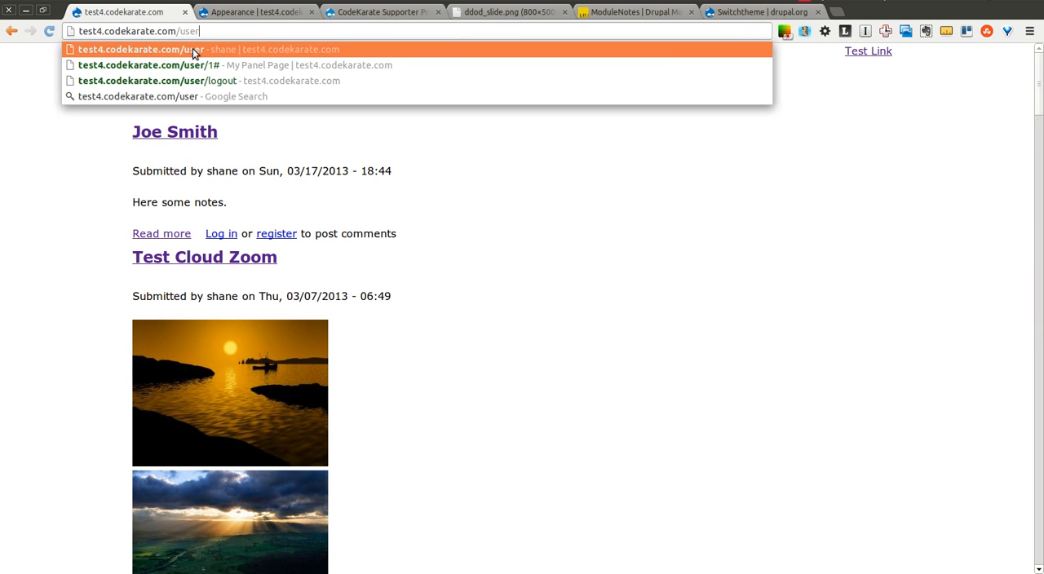
left_click(193, 48)
- Log in to the site with the account username and password
left_click(207, 240)
type("beg")
key("BackSpace")
key("BackSpace")
type("shane")
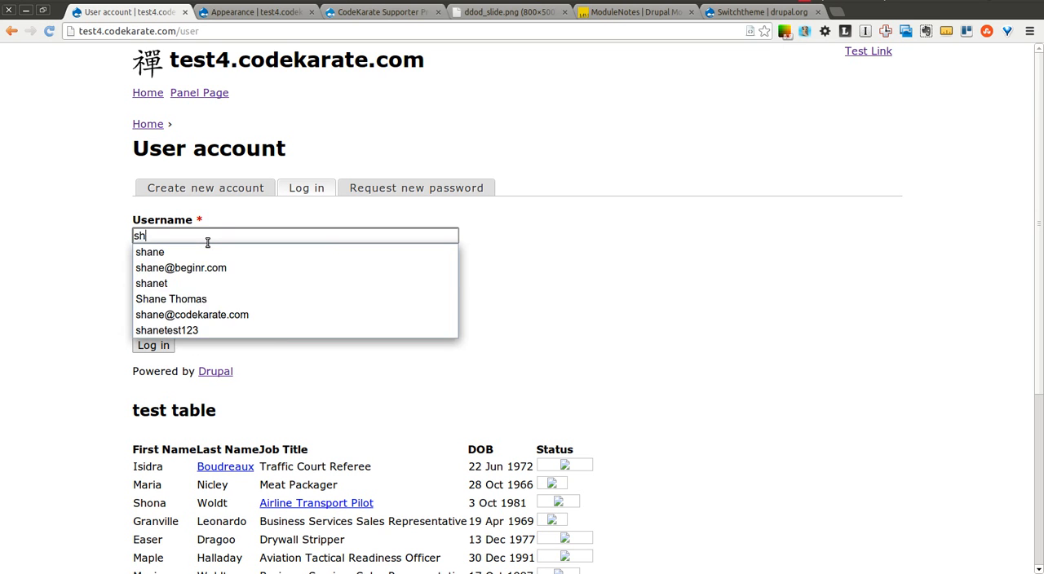
key("Tab")
key("Return")
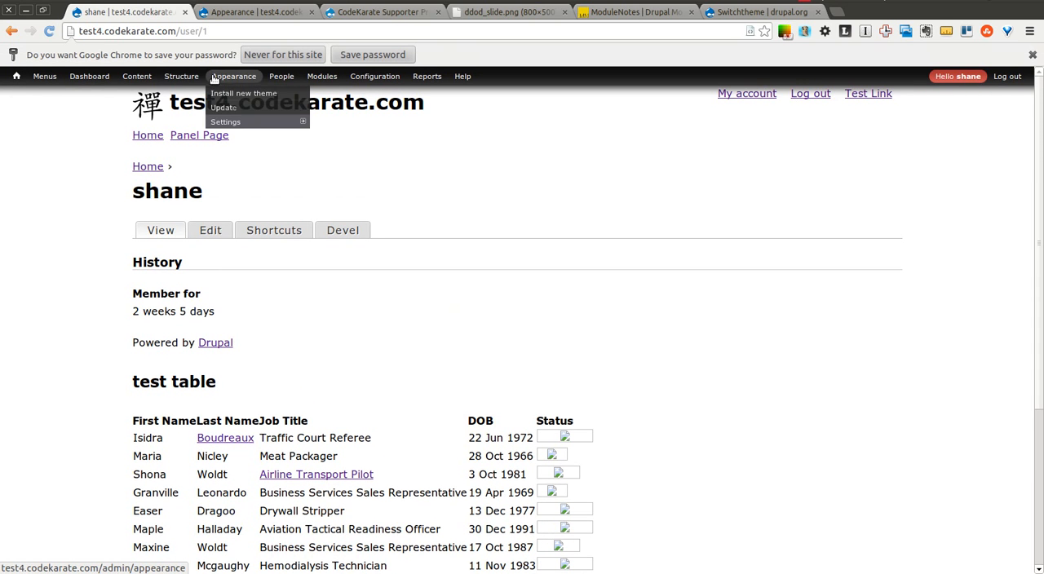
- Open the Appearance page, switch the theme to Bartik with its Theme block and close the overlay
left_click(225, 78)
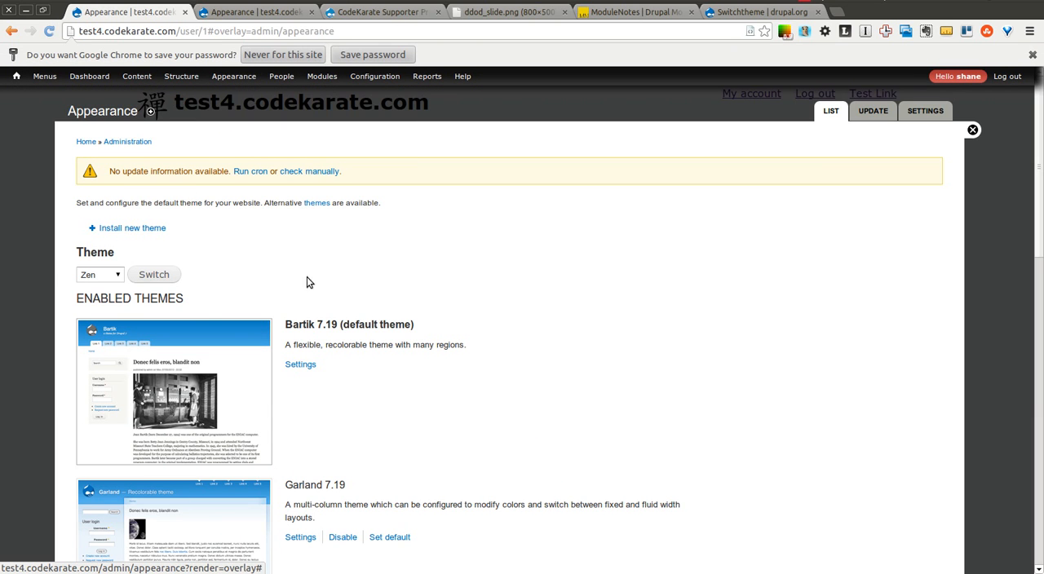
left_click(118, 277)
left_click(108, 289)
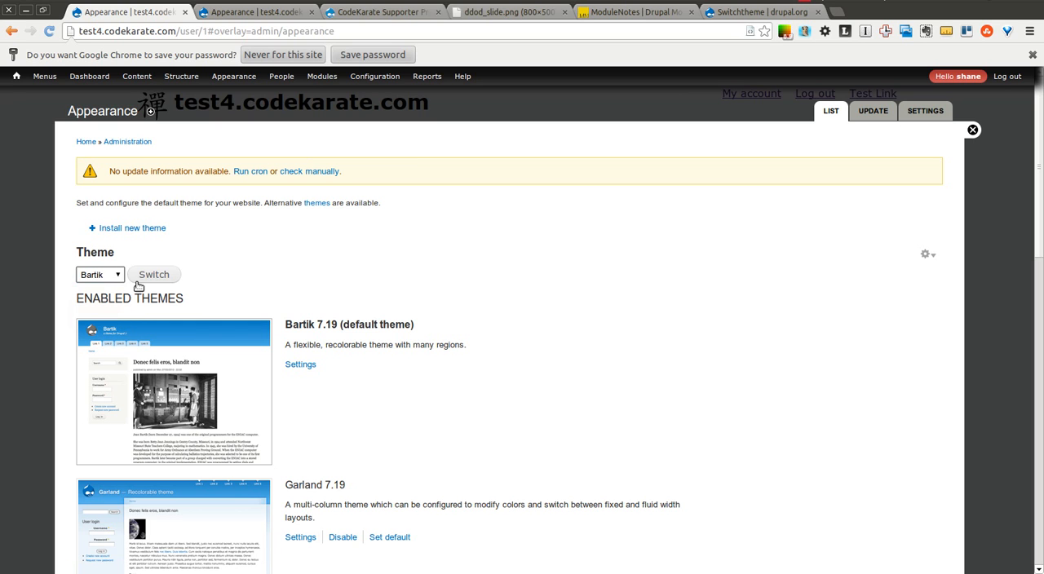
left_click(151, 275)
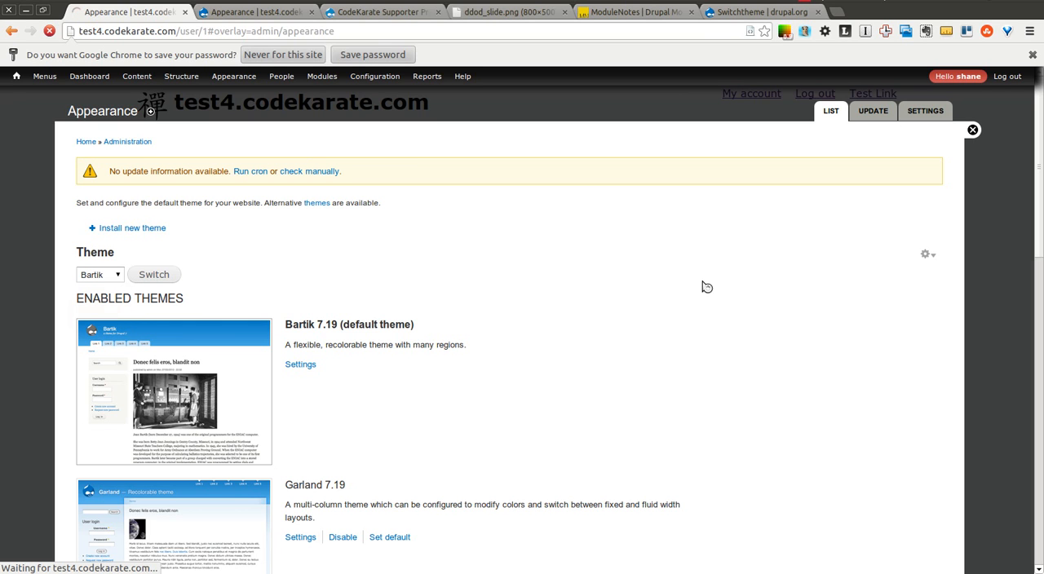
left_click(971, 132)
- Review the Switchtheme module's description on its drupal.org project page, then bring up the ModuleNotes site
left_click(734, 12)
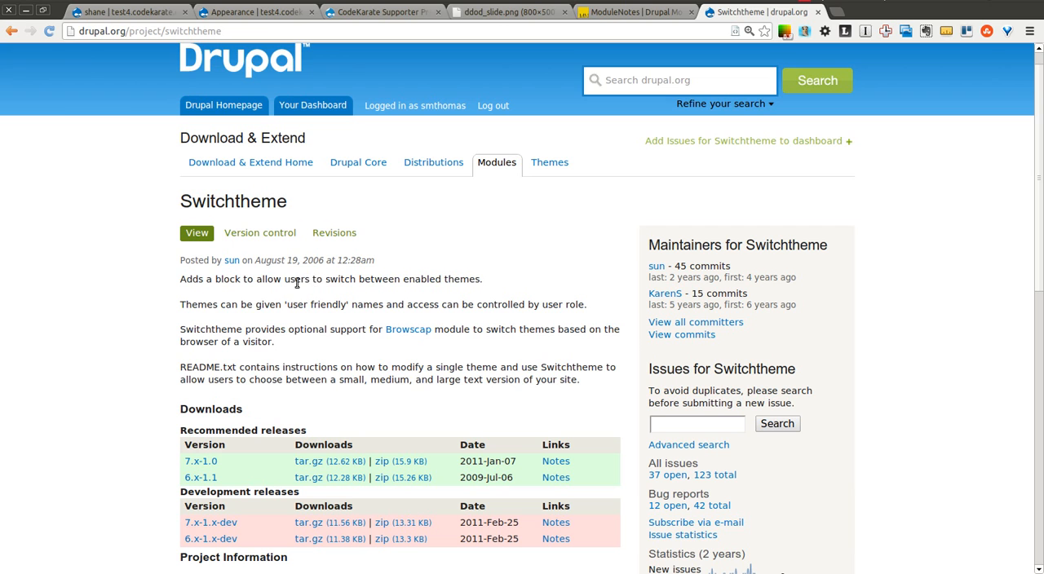
left_click_drag(281, 279, 498, 284)
left_click(505, 286)
left_click_drag(179, 370, 261, 367)
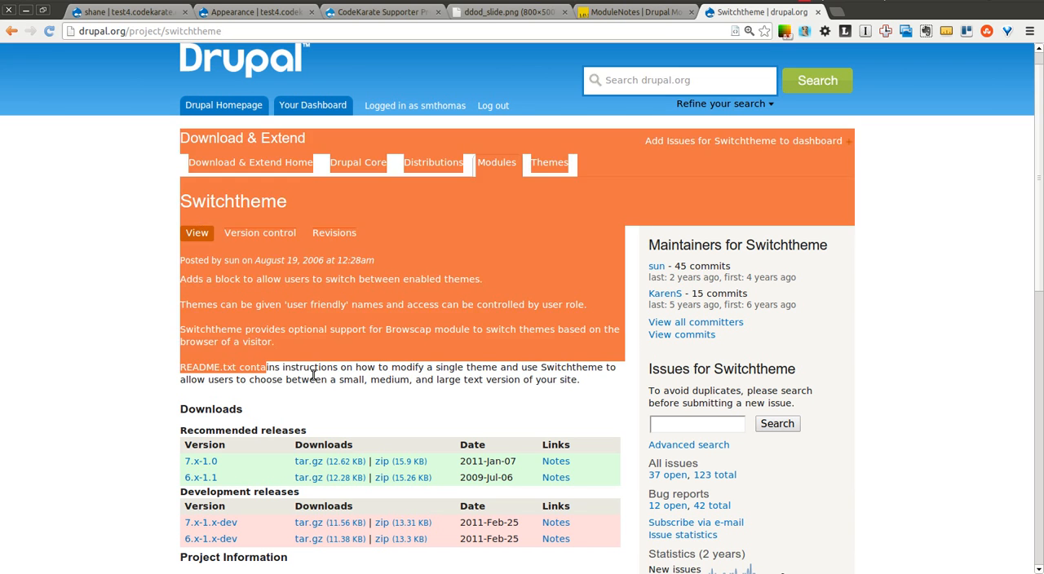
left_click(309, 379)
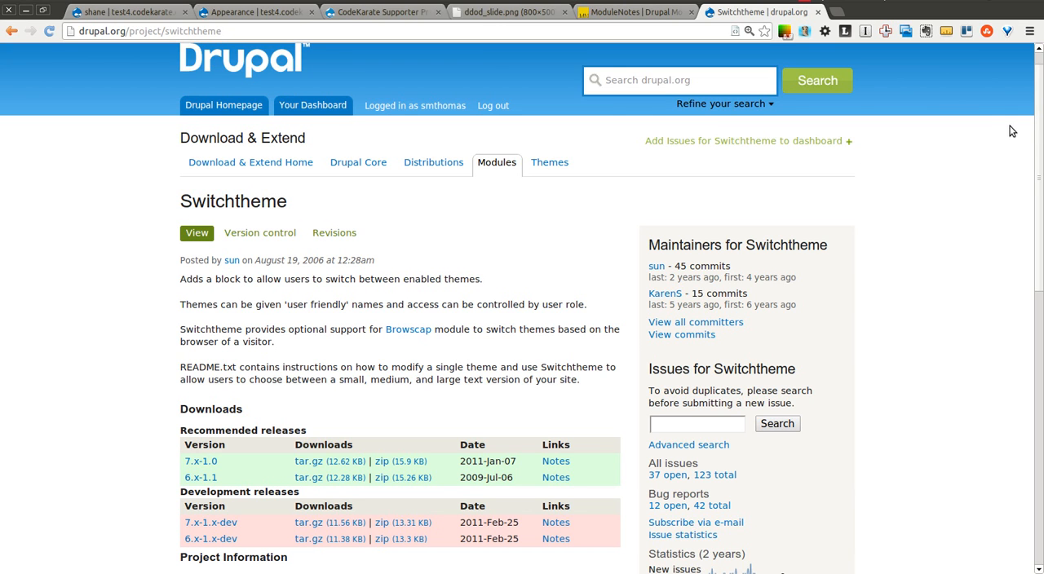
left_click_drag(1037, 144, 1039, 86)
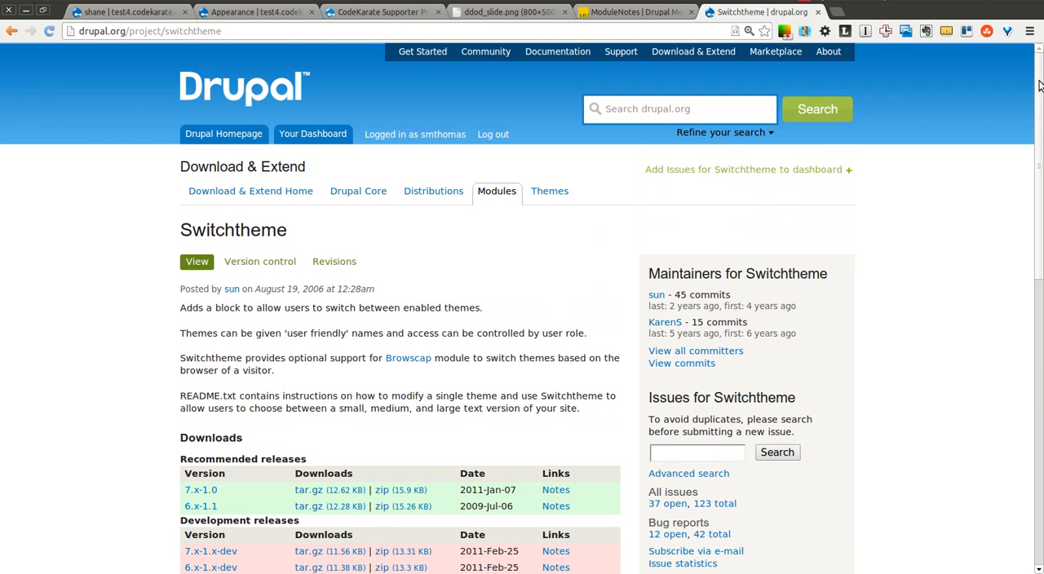
left_click(605, 11)
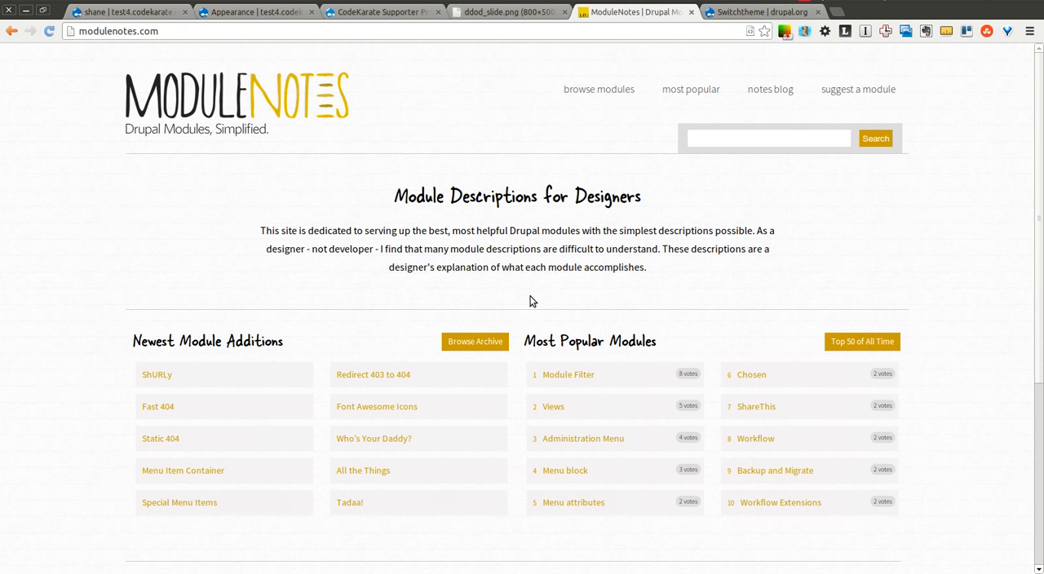